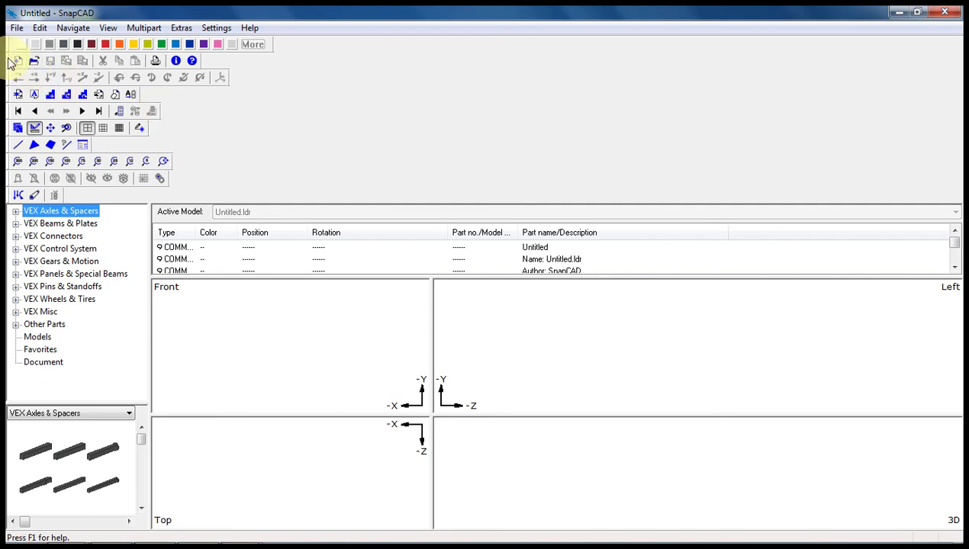
- Move two toolbars up a row and dock the colour palette as a four-column strip on the right
{"action": "left_click_drag", "start_coordinate": [10, 62], "coordinate": [9, 49]}
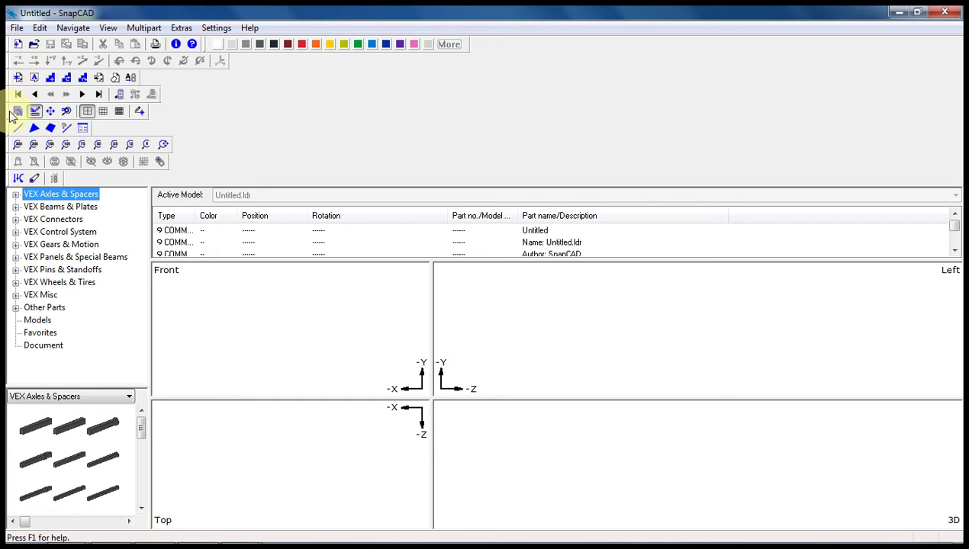
{"action": "left_click_drag", "start_coordinate": [11, 113], "coordinate": [10, 59]}
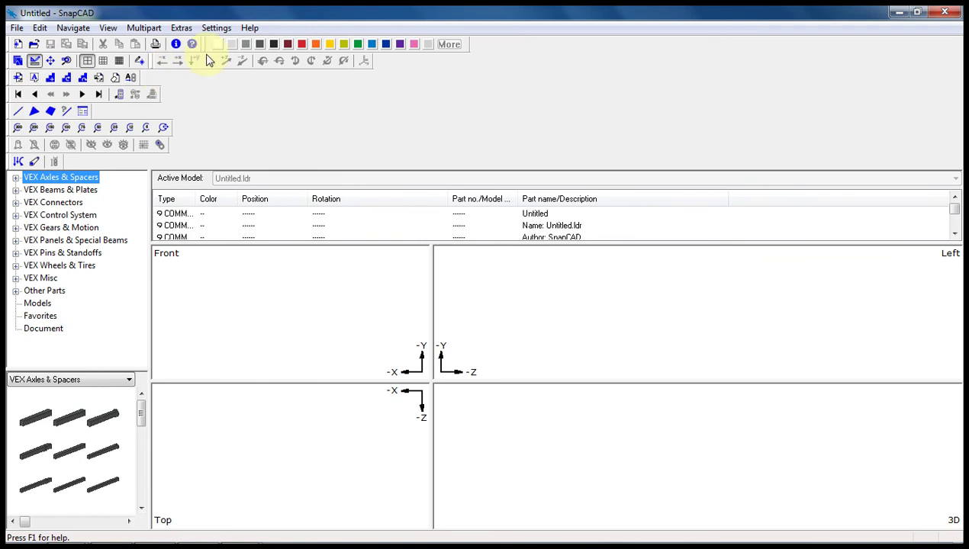
{"action": "left_click_drag", "start_coordinate": [207, 46], "coordinate": [328, 314]}
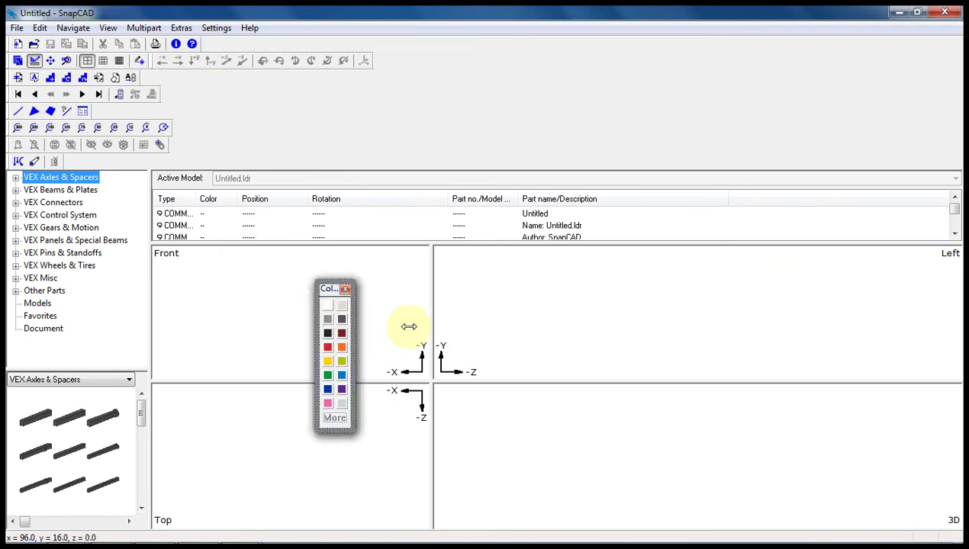
{"action": "left_click_drag", "start_coordinate": [409, 327], "coordinate": [557, 326]}
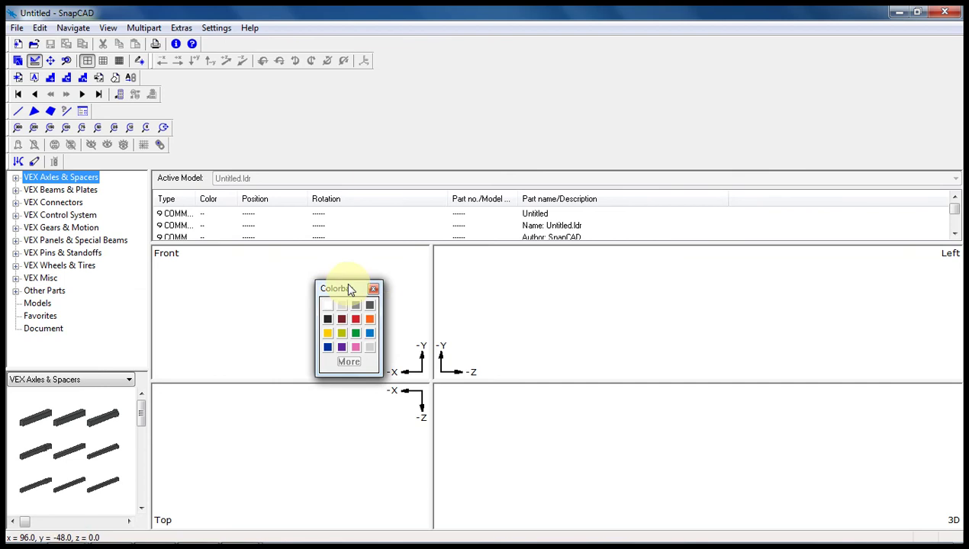
{"action": "left_click_drag", "start_coordinate": [352, 287], "coordinate": [963, 235]}
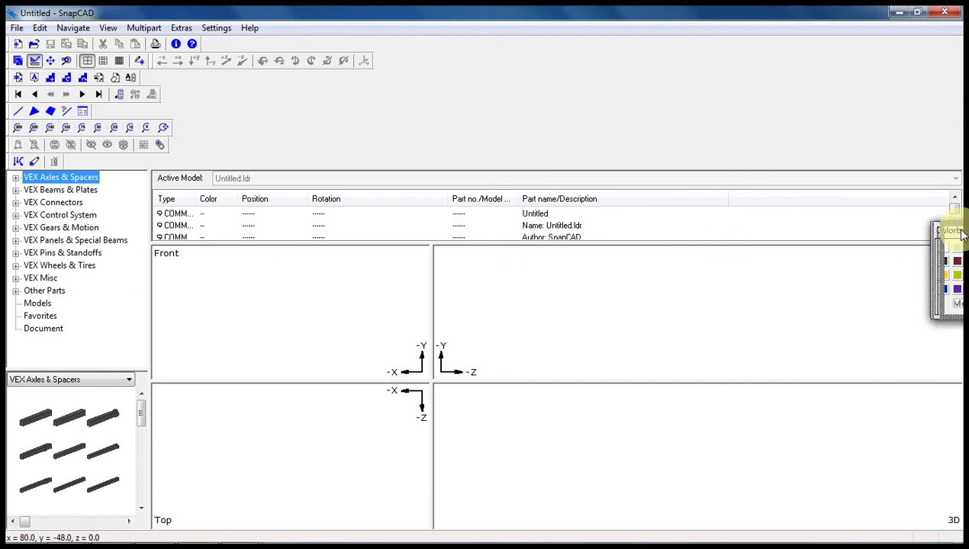
{"action": "double_click", "coordinate": [959, 232]}
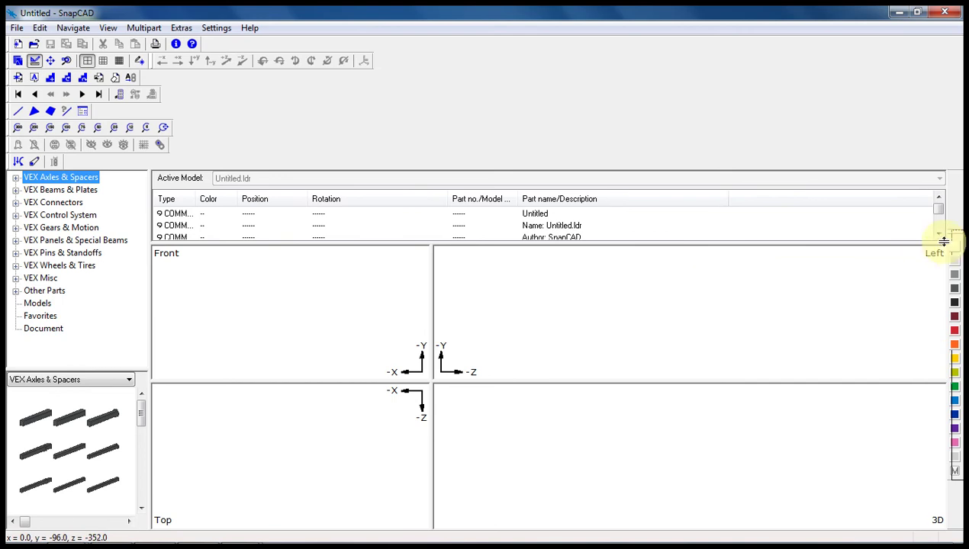
- Return the colour palette to the top and merge the zoom and small toolbars into the upper rows
{"action": "left_click_drag", "start_coordinate": [958, 233], "coordinate": [194, 46]}
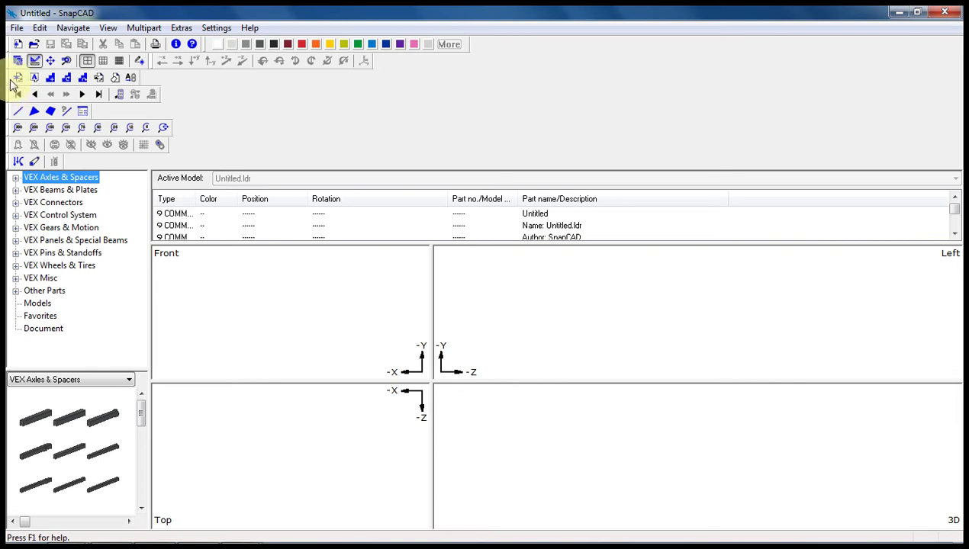
{"action": "left_click_drag", "start_coordinate": [9, 76], "coordinate": [122, 62]}
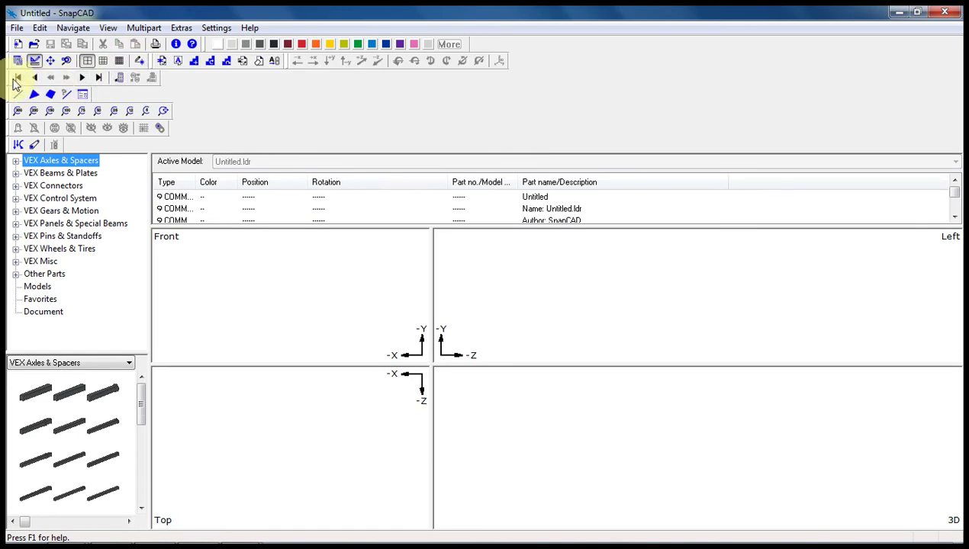
{"action": "left_click_drag", "start_coordinate": [15, 77], "coordinate": [190, 43]}
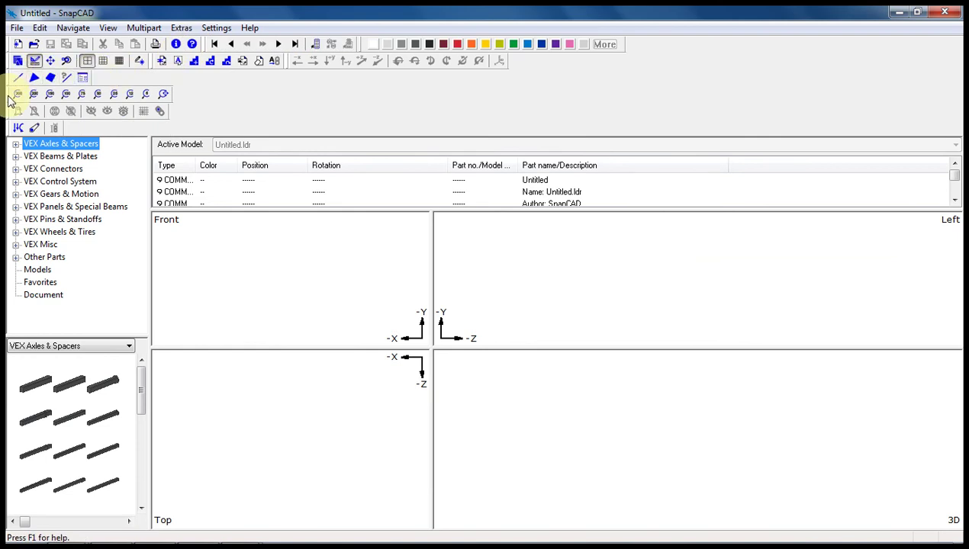
{"action": "left_click_drag", "start_coordinate": [13, 96], "coordinate": [496, 58]}
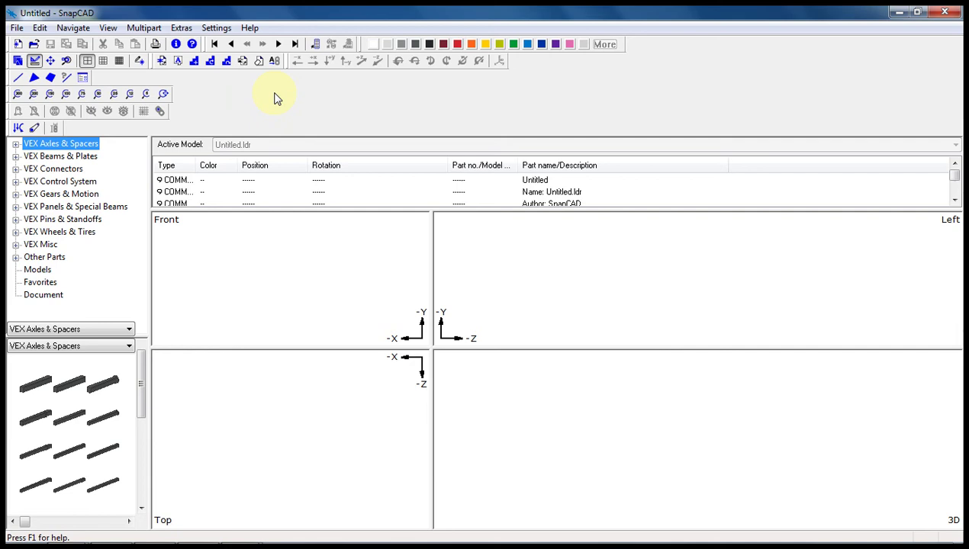
{"action": "left_click_drag", "start_coordinate": [11, 96], "coordinate": [472, 86]}
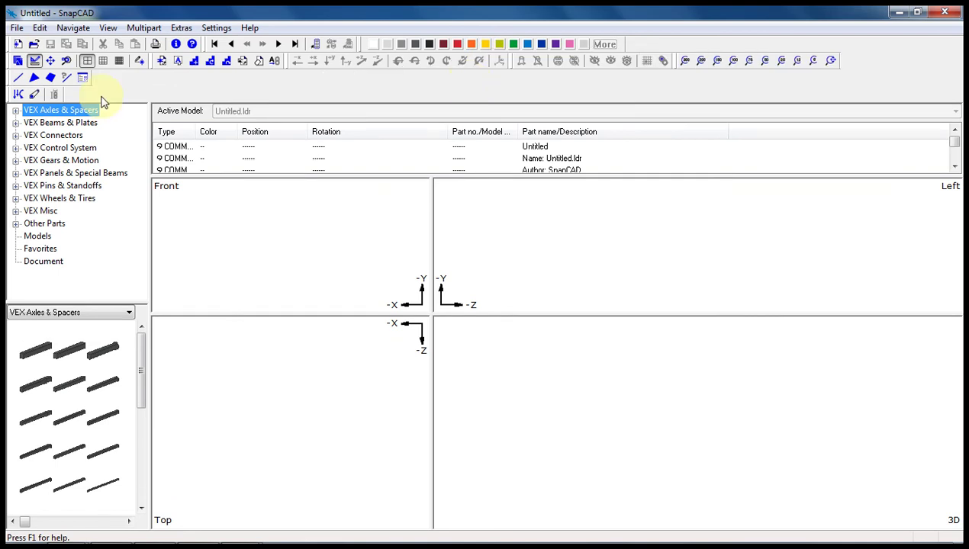
{"action": "left_click_drag", "start_coordinate": [10, 93], "coordinate": [356, 47]}
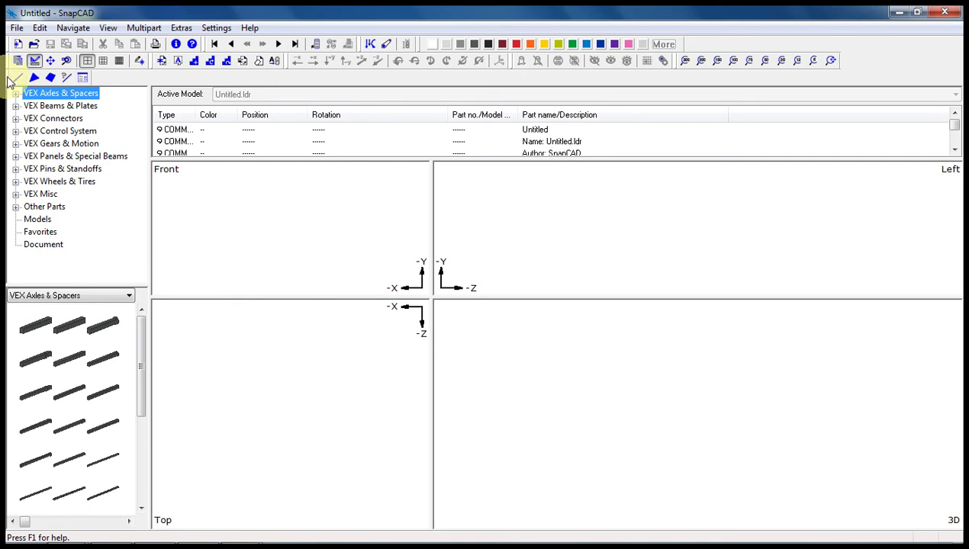
{"action": "left_click_drag", "start_coordinate": [8, 77], "coordinate": [682, 45]}
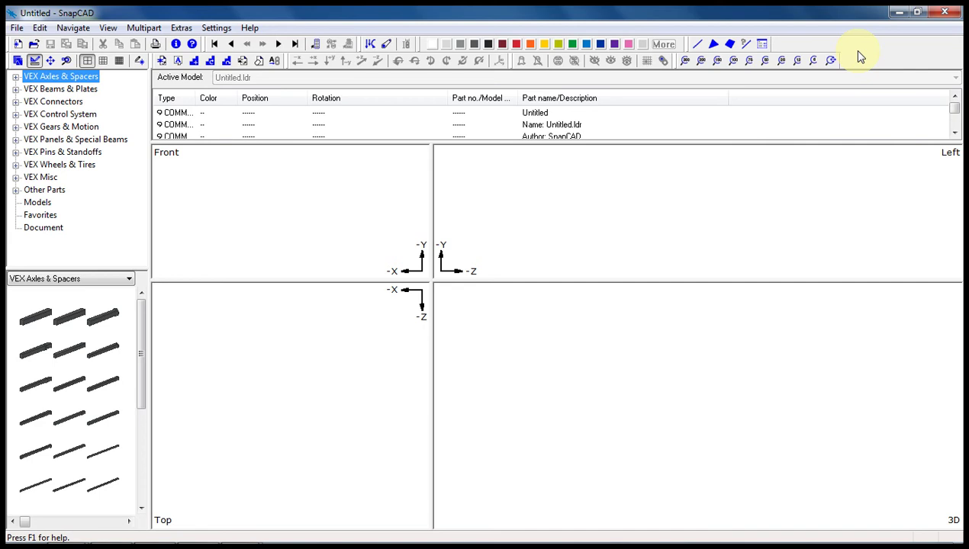
- Uncheck Expertbar in the toolbar list, then verify under View > Toolbars without changing anything
{"action": "right_click", "coordinate": [857, 52]}
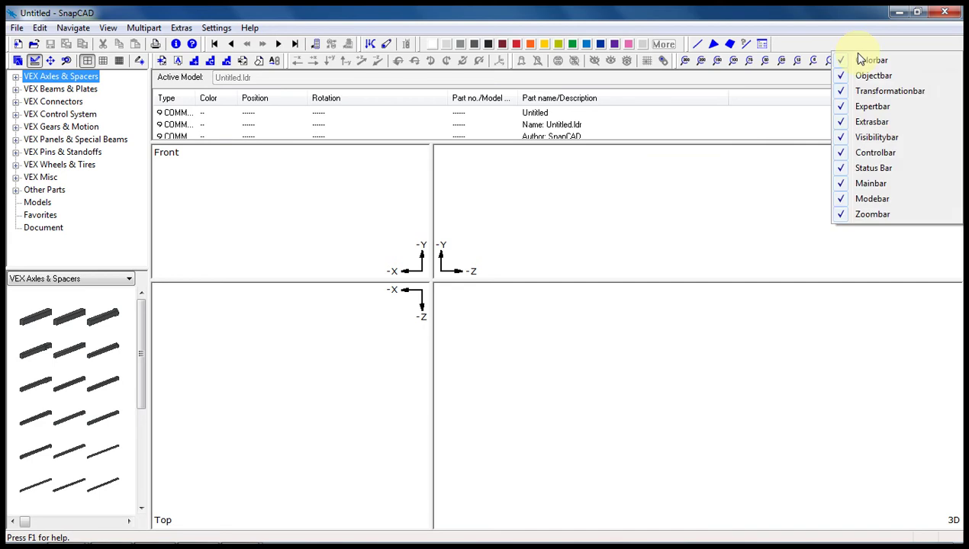
{"action": "left_click", "coordinate": [845, 108]}
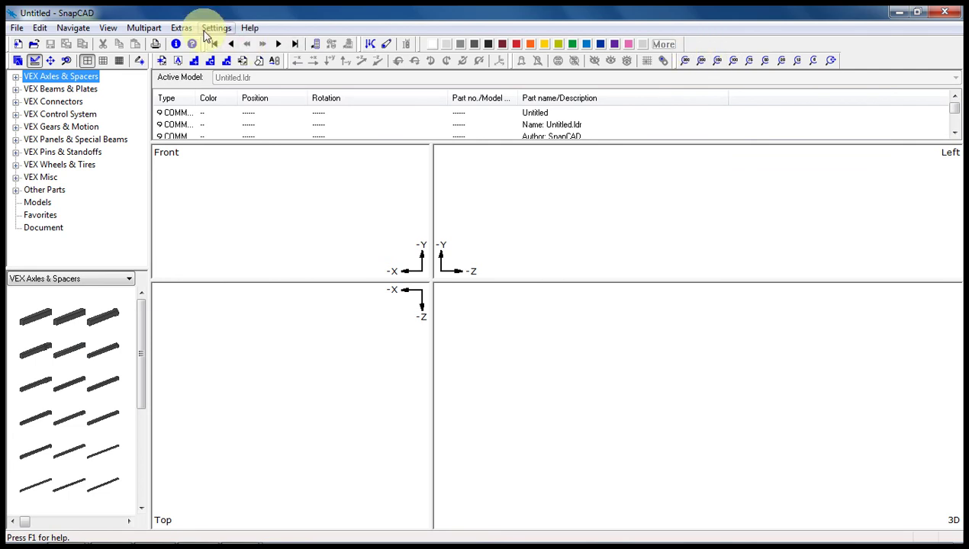
{"action": "left_click", "coordinate": [108, 29]}
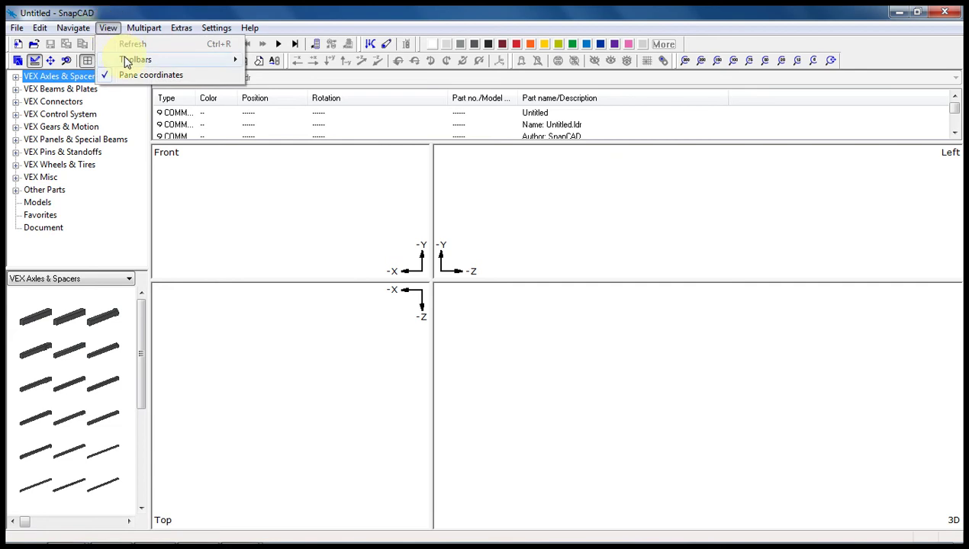
{"action": "mouse_move", "coordinate": [127, 63]}
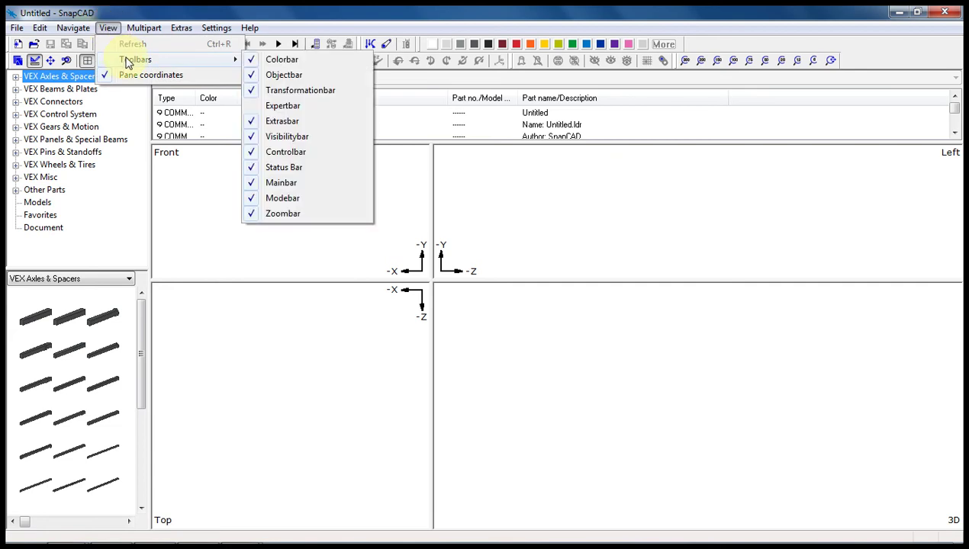
{"action": "left_click", "coordinate": [115, 28]}
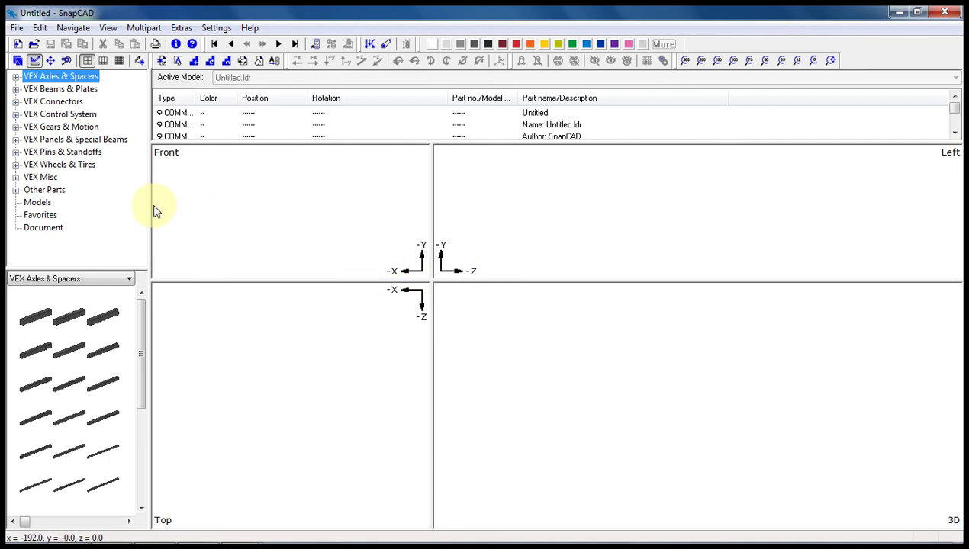
- Narrow the parts tree, enlarge the part preview upward, and enlarge the Front view
{"action": "left_click_drag", "start_coordinate": [149, 205], "coordinate": [132, 205]}
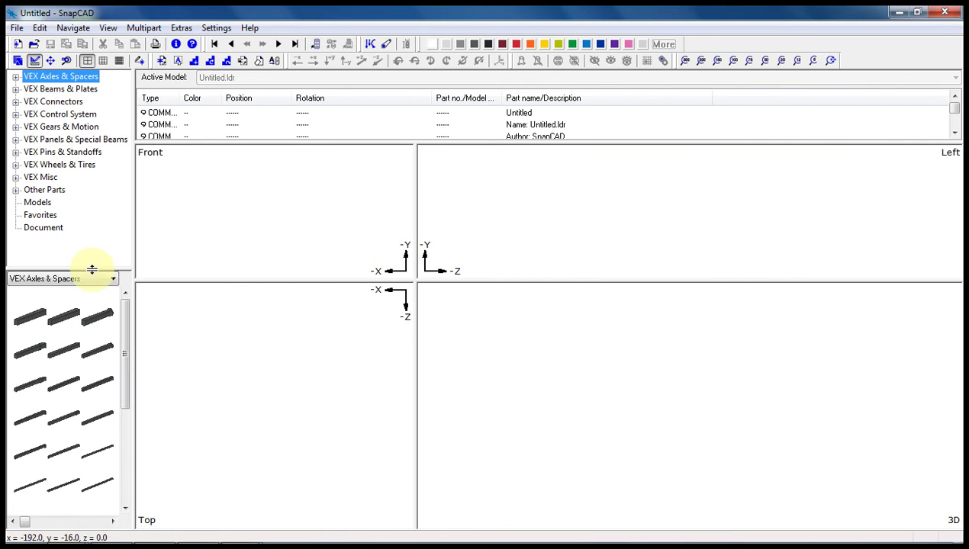
{"action": "left_click_drag", "start_coordinate": [92, 269], "coordinate": [94, 238]}
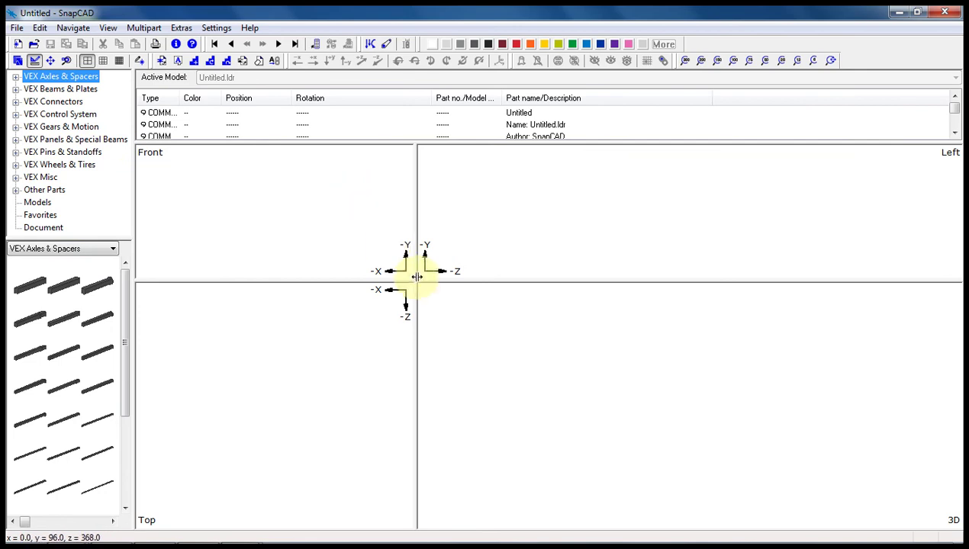
{"action": "left_click_drag", "start_coordinate": [416, 276], "coordinate": [526, 340]}
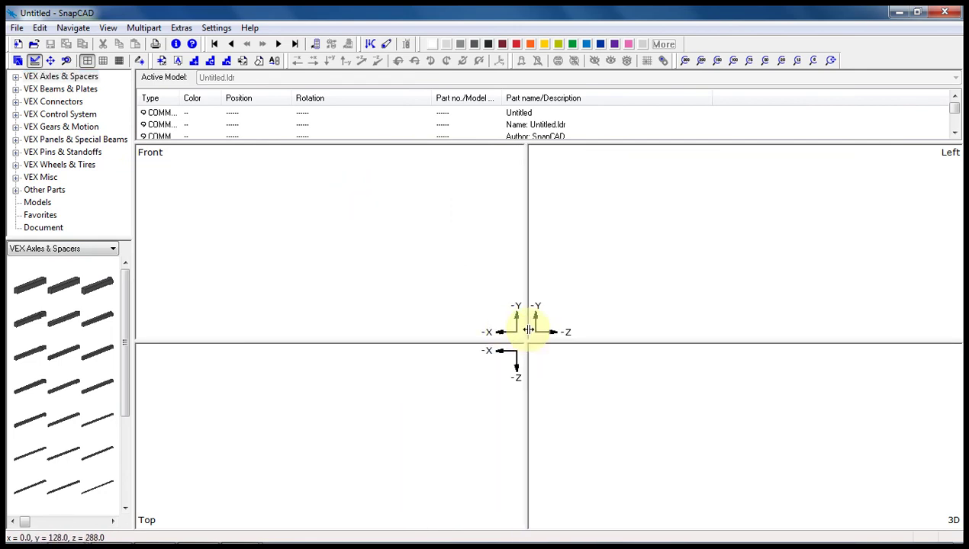
{"action": "left_click_drag", "start_coordinate": [524, 342], "coordinate": [528, 336]}
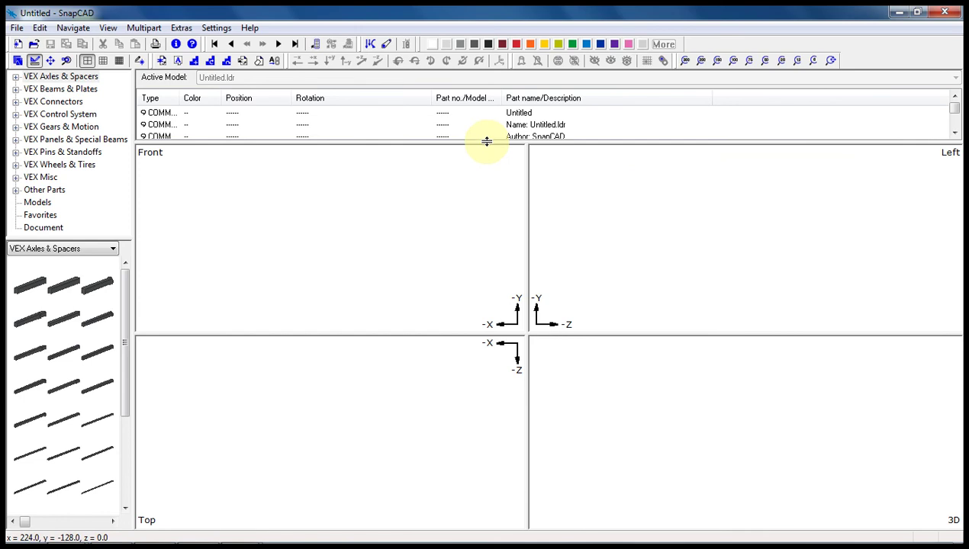
- Adjust the model list's height, selecting the Author: SnapCAD comment line along the way
{"action": "left_click_drag", "start_coordinate": [485, 141], "coordinate": [486, 151]}
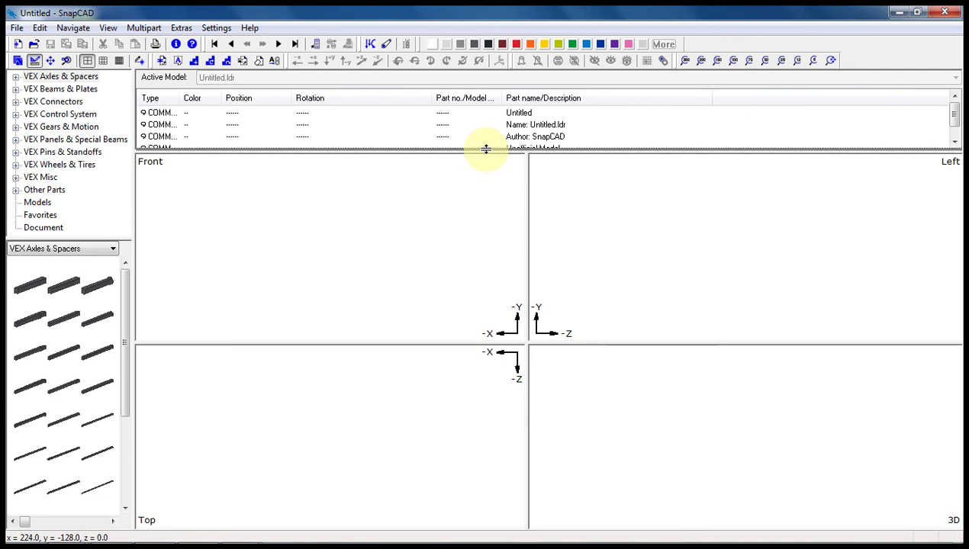
{"action": "left_click_drag", "start_coordinate": [486, 148], "coordinate": [486, 146]}
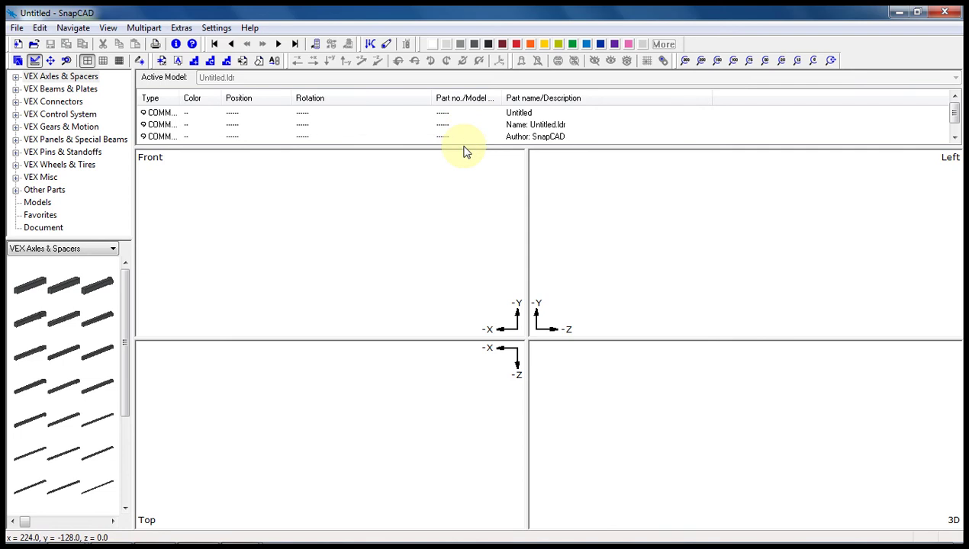
{"action": "left_click_drag", "start_coordinate": [463, 147], "coordinate": [463, 145]}
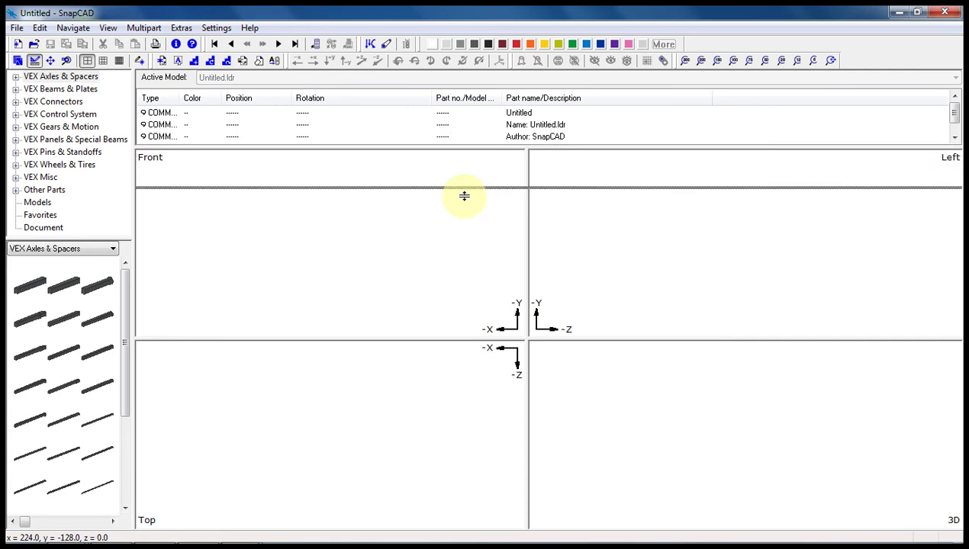
{"action": "left_click_drag", "start_coordinate": [464, 196], "coordinate": [462, 197]}
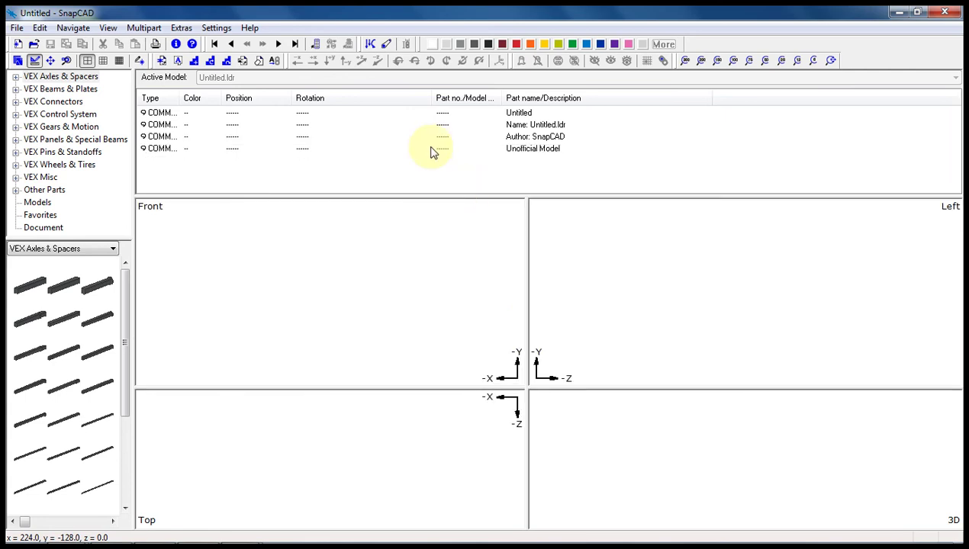
{"action": "left_click", "coordinate": [304, 139]}
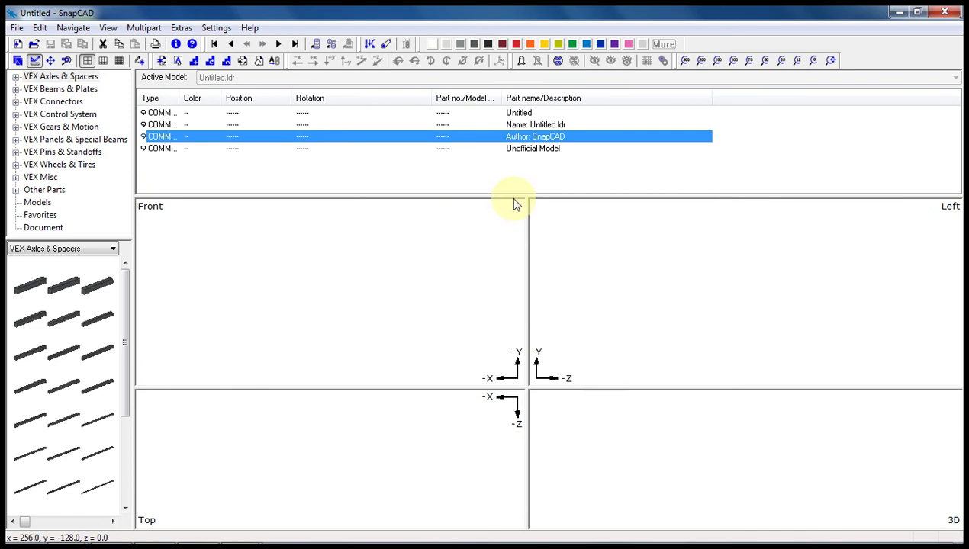
{"action": "left_click_drag", "start_coordinate": [512, 195], "coordinate": [514, 148]}
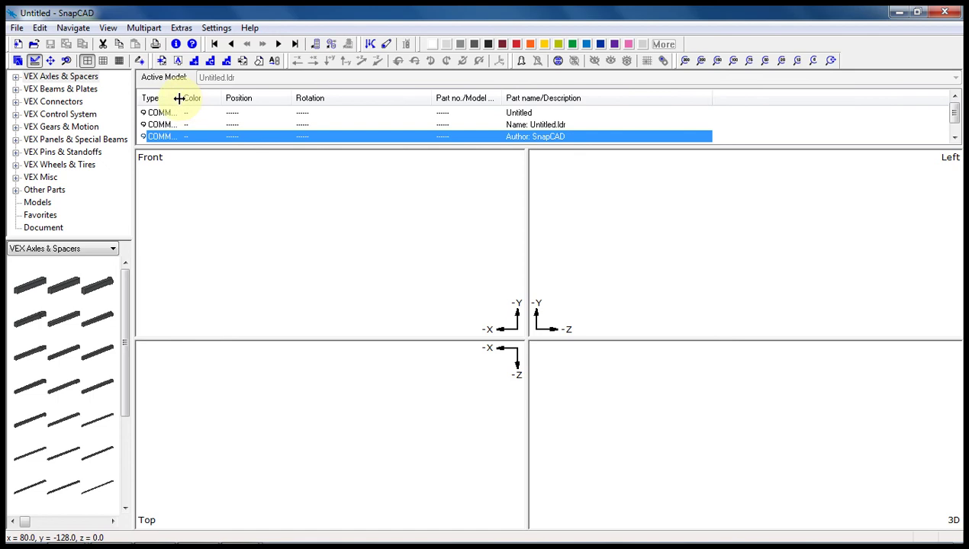
- Widen the Type, Position, Part no./Model name and Part name/Description columns; narrow Rotation
{"action": "left_click_drag", "start_coordinate": [183, 98], "coordinate": [257, 98]}
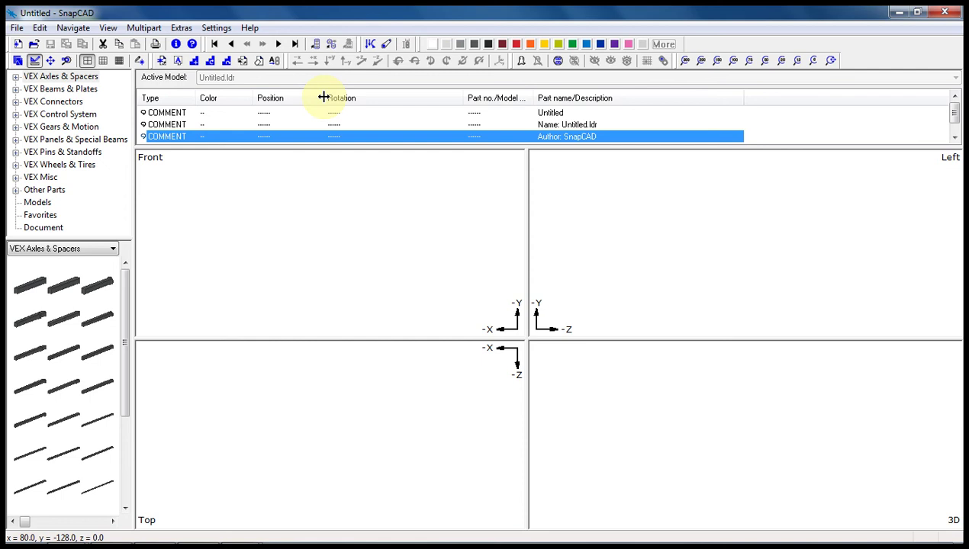
{"action": "left_click_drag", "start_coordinate": [323, 98], "coordinate": [342, 98]}
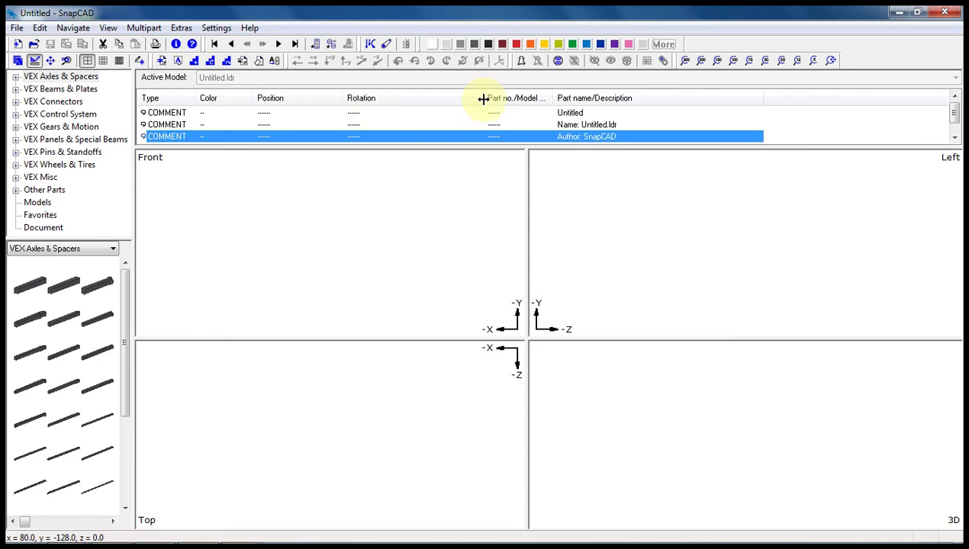
{"action": "left_click_drag", "start_coordinate": [481, 97], "coordinate": [441, 98]}
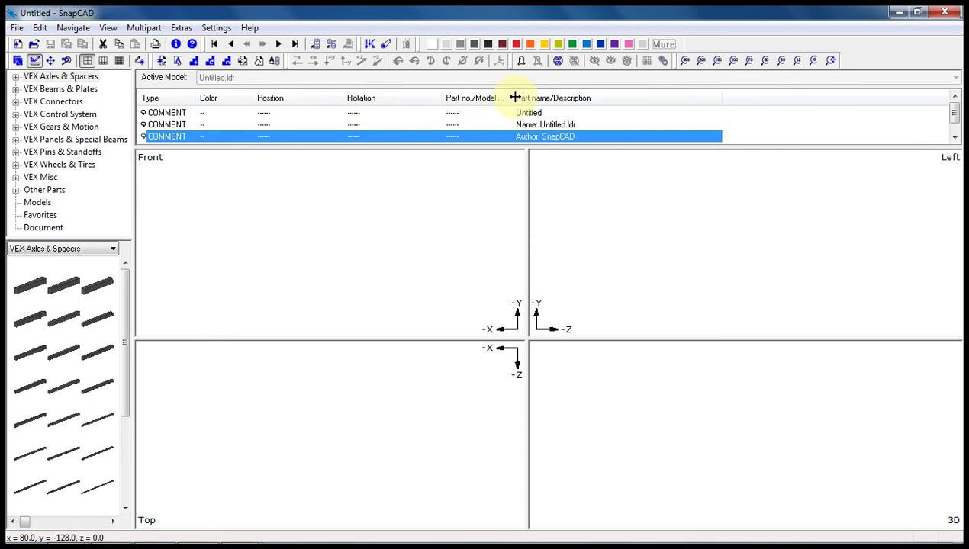
{"action": "left_click_drag", "start_coordinate": [512, 98], "coordinate": [549, 98]}
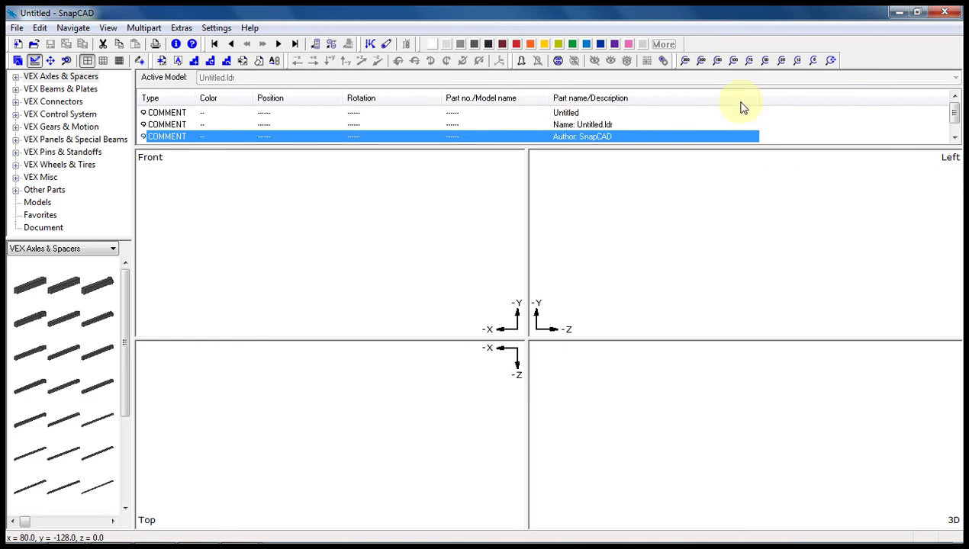
{"action": "left_click_drag", "start_coordinate": [759, 97], "coordinate": [948, 99]}
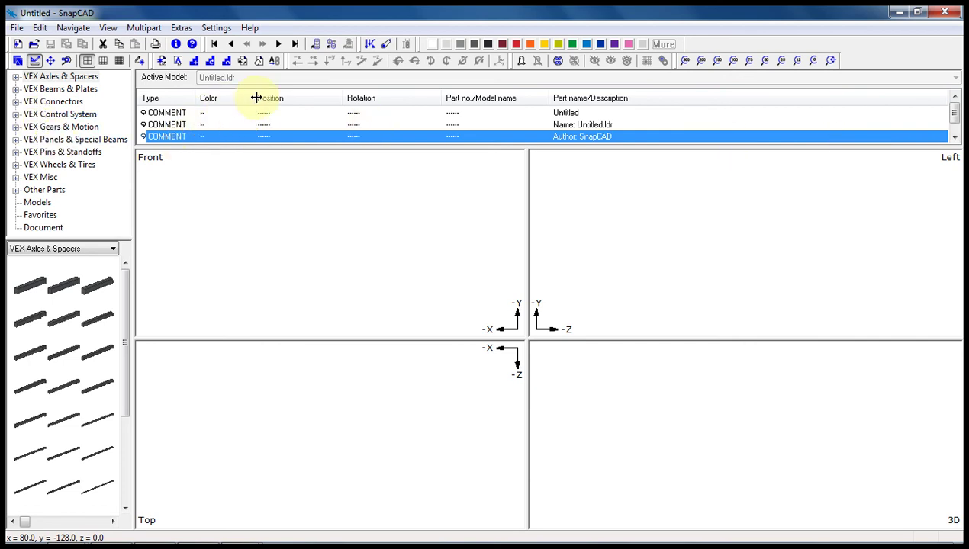
{"action": "left_click_drag", "start_coordinate": [256, 97], "coordinate": [271, 98]}
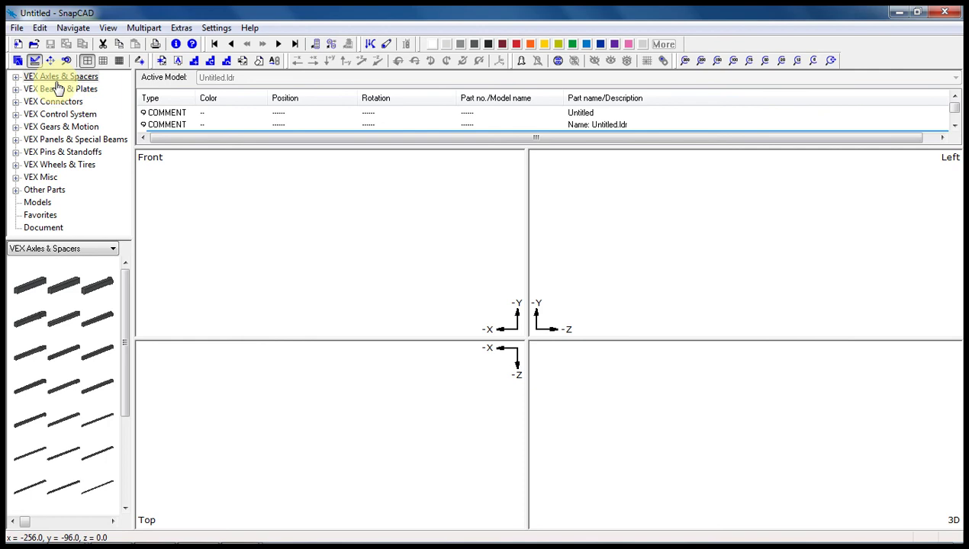
{"action": "left_click", "coordinate": [16, 77]}
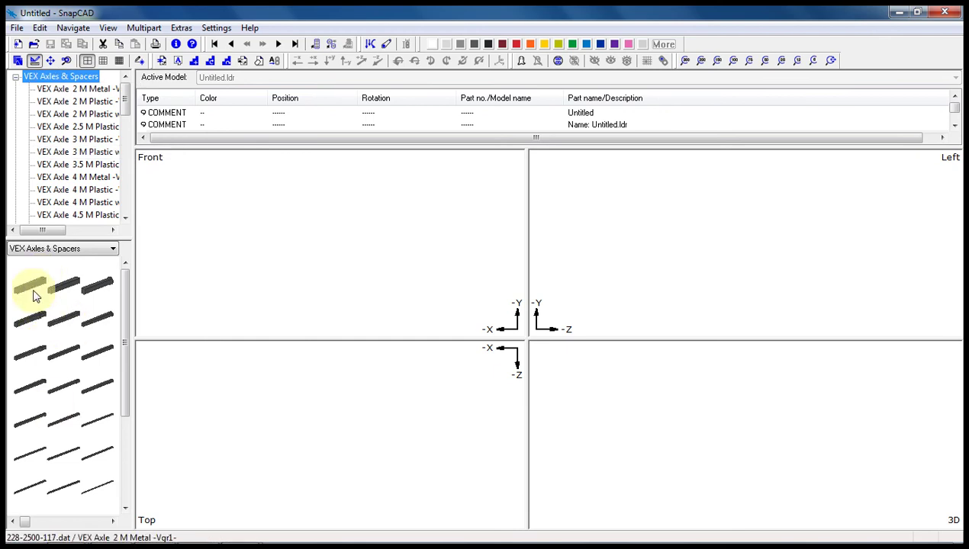
{"action": "left_click", "coordinate": [16, 77]}
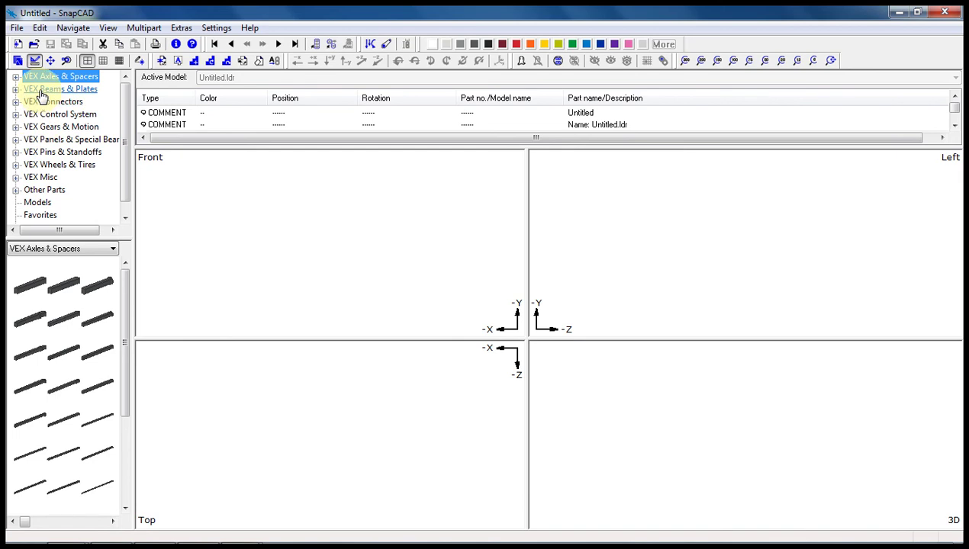
{"action": "mouse_move", "coordinate": [134, 181]}
{"action": "left_mouse_down"}
{"action": "mouse_move", "coordinate": [147, 179]}
{"action": "mouse_move", "coordinate": [136, 183]}
{"action": "left_mouse_up"}
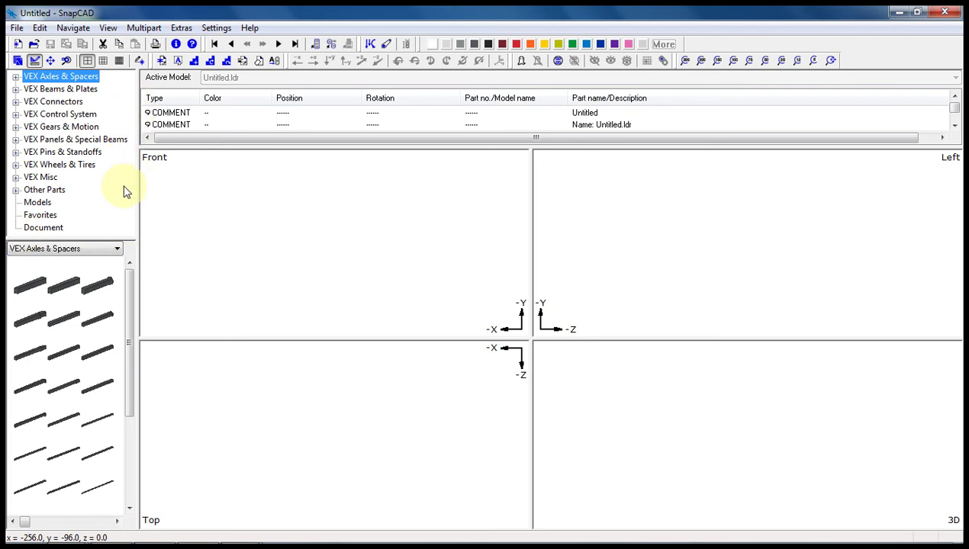
{"action": "left_click_drag", "start_coordinate": [135, 185], "coordinate": [133, 185]}
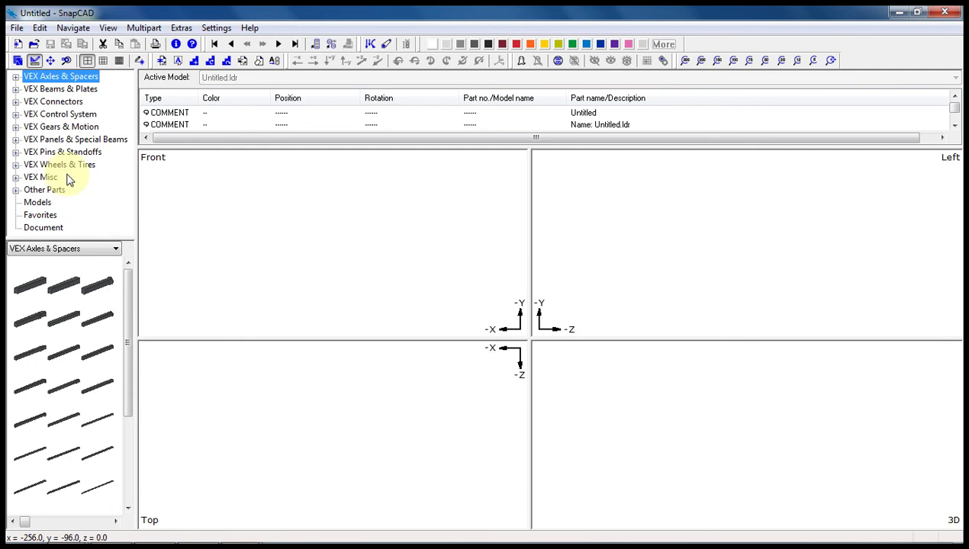
- Select VEX Beams & Plates, then VEX Control System in the parts tree
{"action": "left_click", "coordinate": [38, 91]}
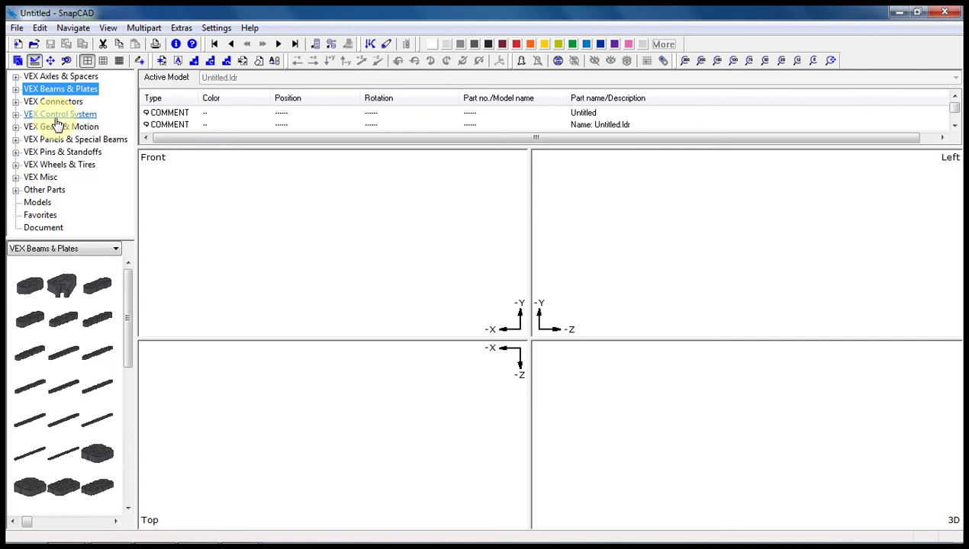
{"action": "left_click", "coordinate": [55, 116]}
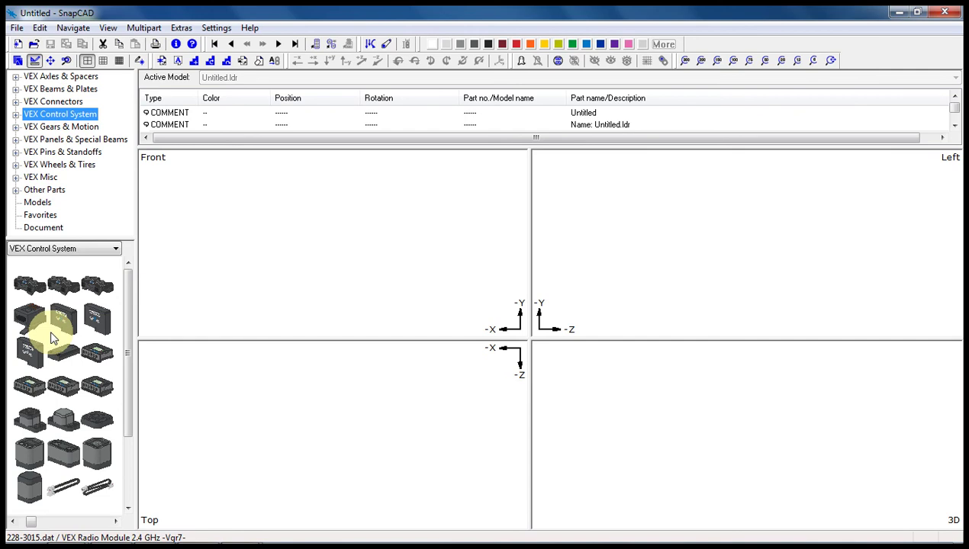
- Enlarge the part thumbnails and drag the four-view junction up and slightly left
{"action": "scroll", "coordinate": [51, 337], "scroll_direction": "up", "scroll_amount": 1, "text": "ctrl"}
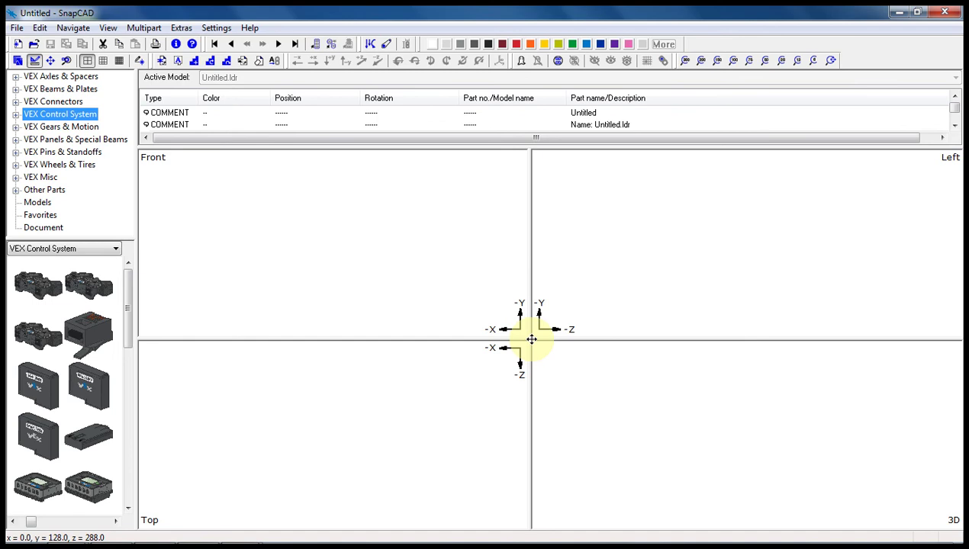
{"action": "mouse_move", "coordinate": [531, 339]}
{"action": "left_mouse_down"}
{"action": "mouse_move", "coordinate": [498, 322]}
{"action": "mouse_move", "coordinate": [525, 321]}
{"action": "left_mouse_up"}
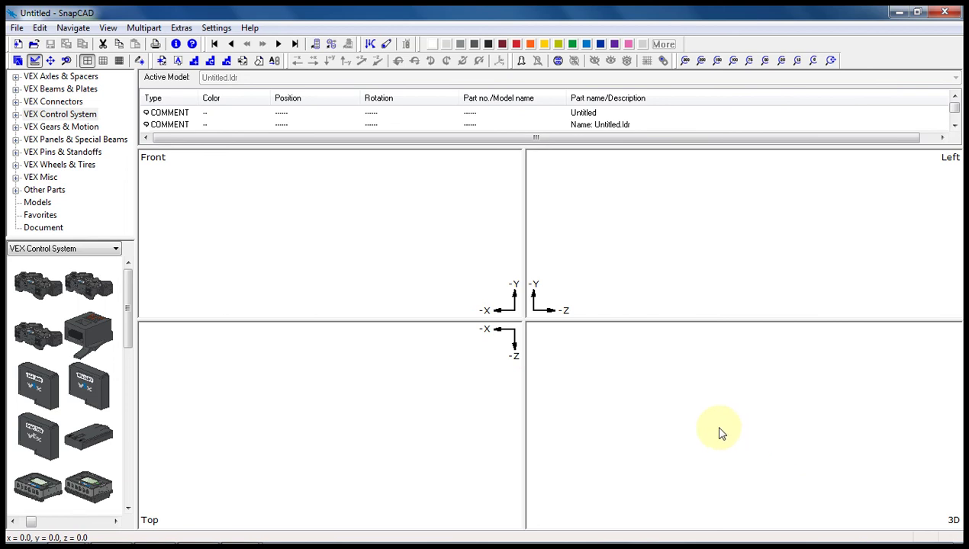
{"action": "right_click", "coordinate": [313, 228]}
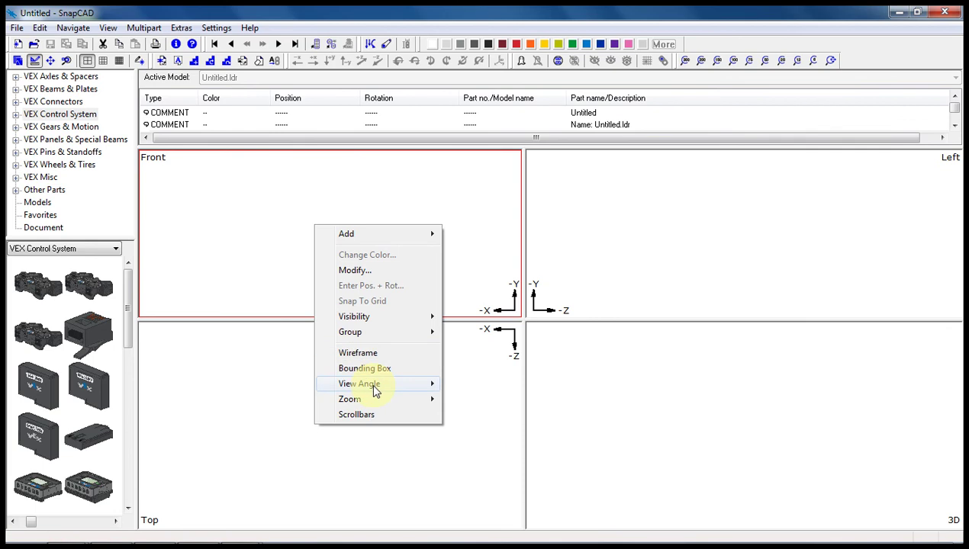
{"action": "mouse_move", "coordinate": [376, 389]}
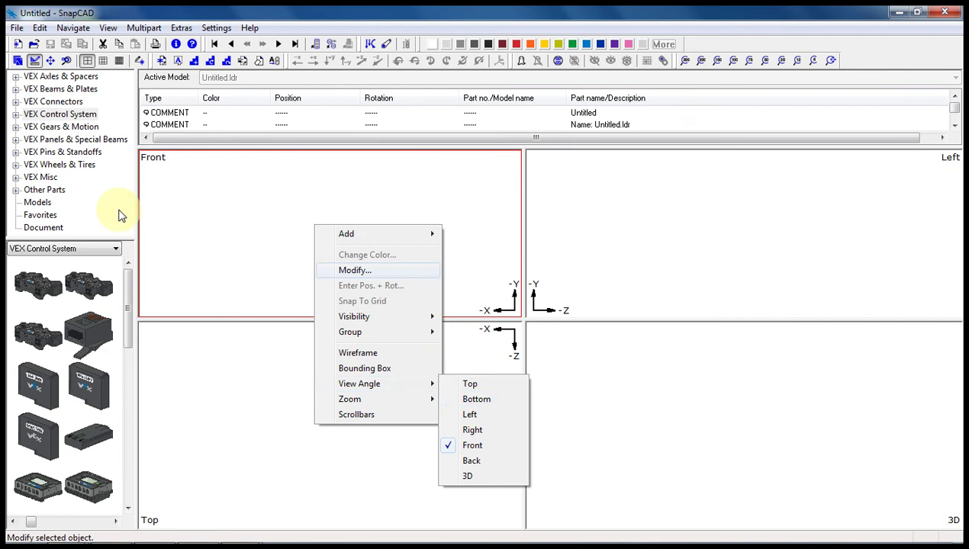
{"action": "left_click", "coordinate": [242, 216]}
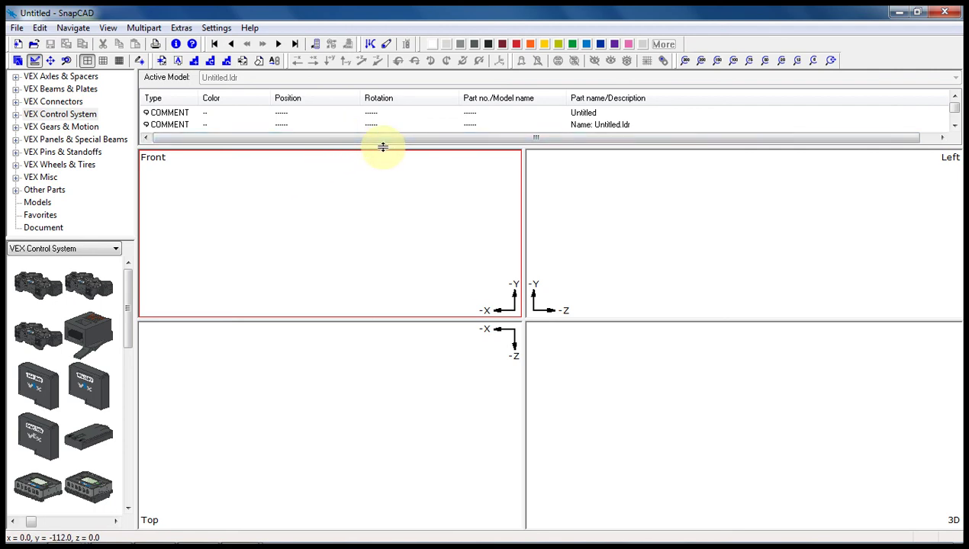
- Resize the model list so all three COMMENT rows fit without a horizontal scrollbar
{"action": "left_click_drag", "start_coordinate": [382, 146], "coordinate": [385, 153]}
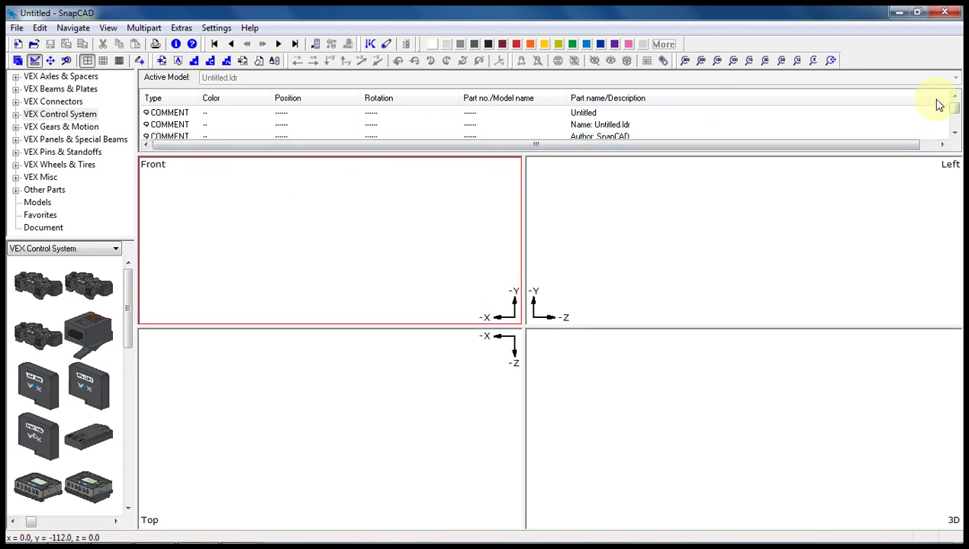
{"action": "left_click", "coordinate": [942, 144]}
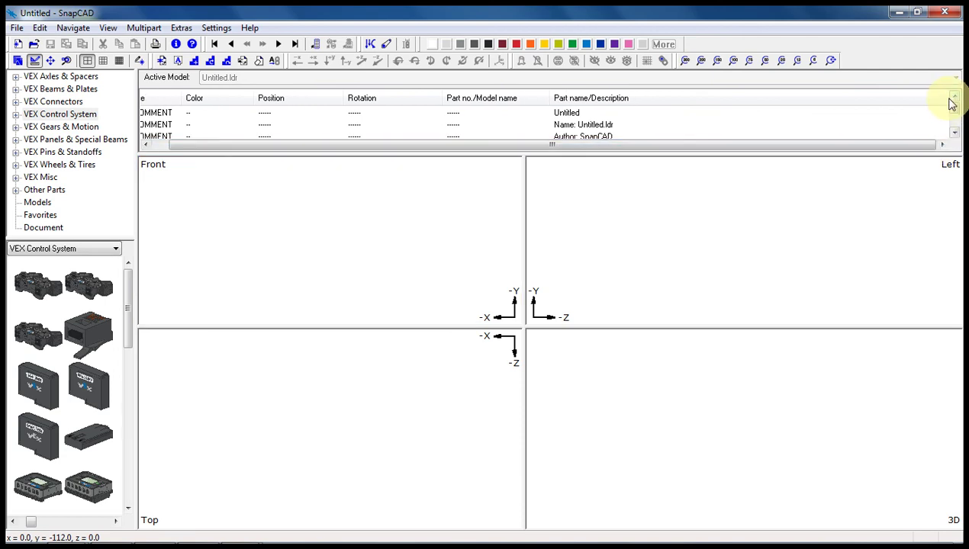
{"action": "left_click_drag", "start_coordinate": [943, 98], "coordinate": [935, 99]}
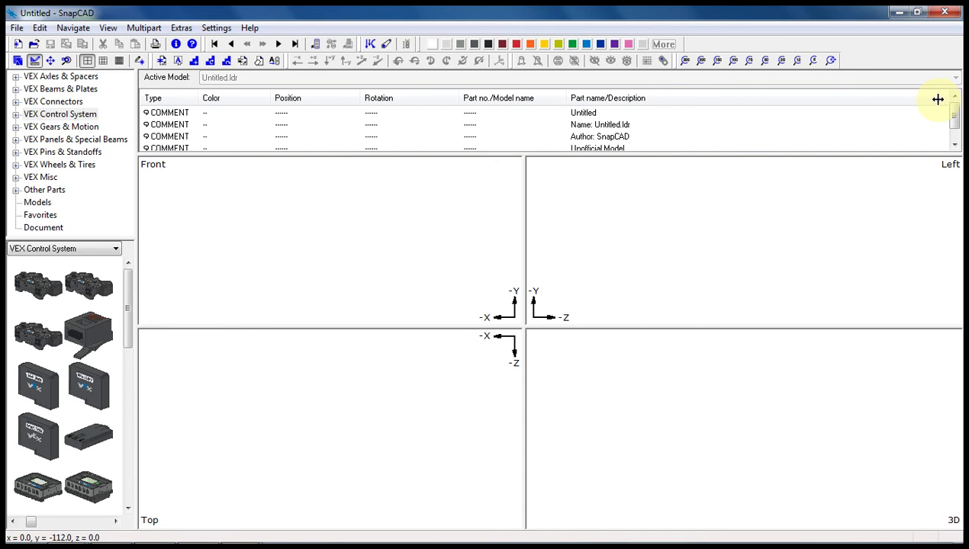
{"action": "left_click_drag", "start_coordinate": [552, 153], "coordinate": [551, 147]}
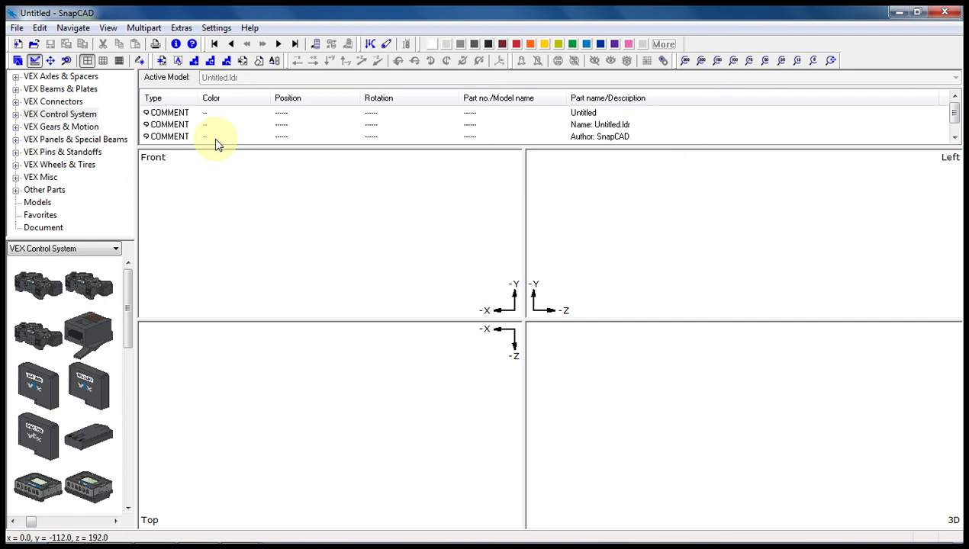
- Open the Author: SnapCAD comment, cancel without changes, and bring up the Settings menu
{"action": "left_click", "coordinate": [583, 140]}
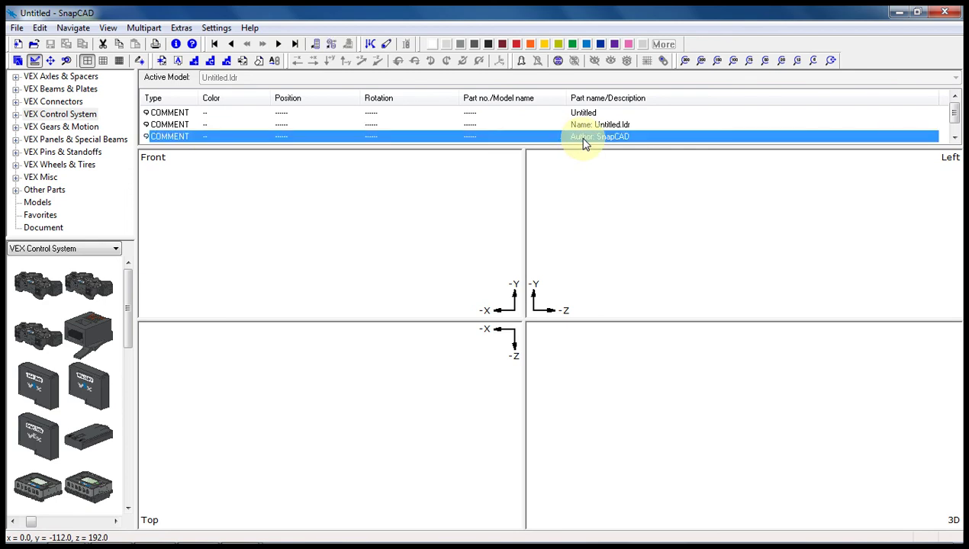
{"action": "double_click", "coordinate": [583, 141]}
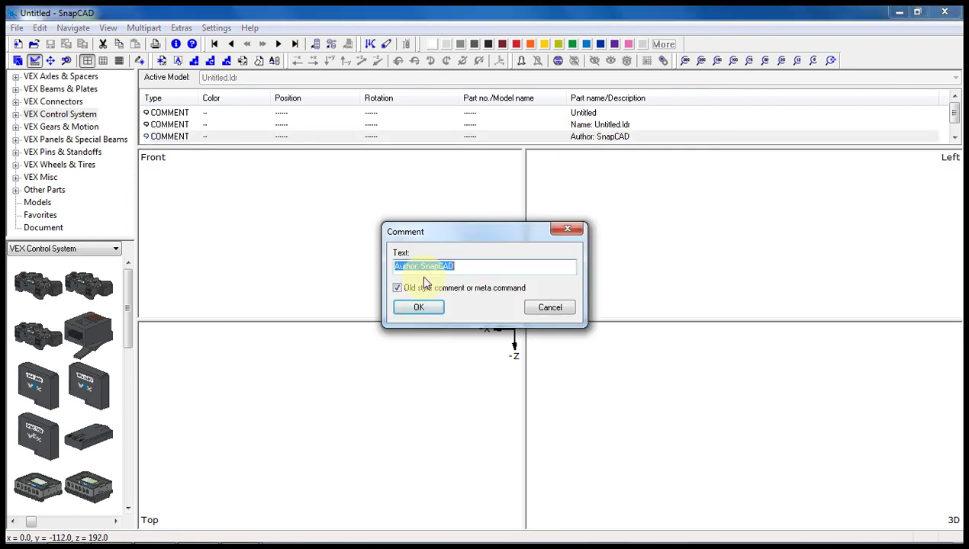
{"action": "left_click", "coordinate": [534, 308]}
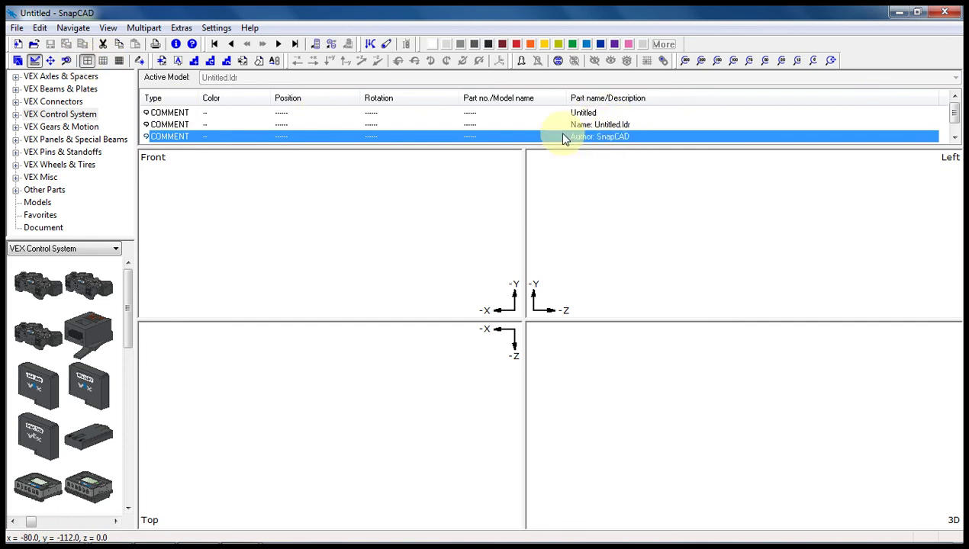
{"action": "left_click", "coordinate": [215, 27]}
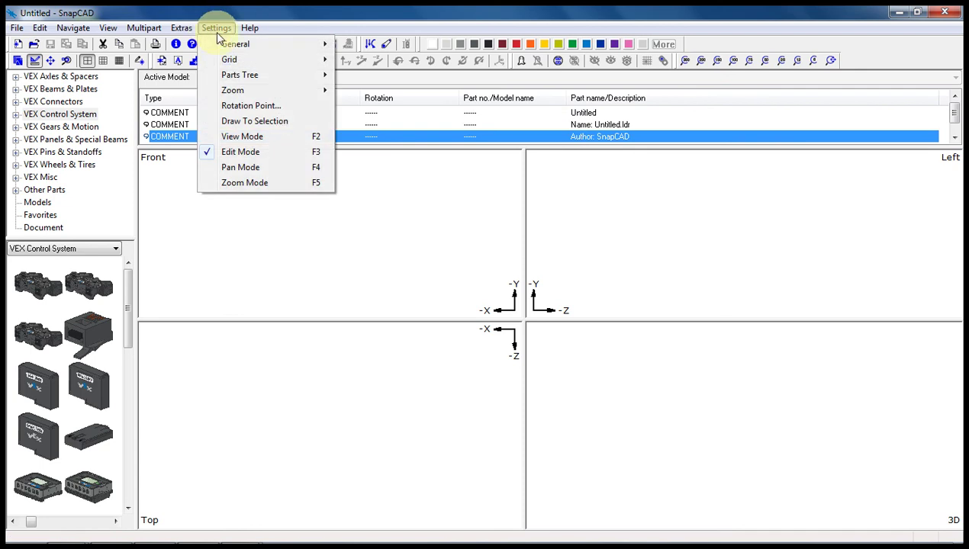
{"action": "mouse_move", "coordinate": [257, 48]}
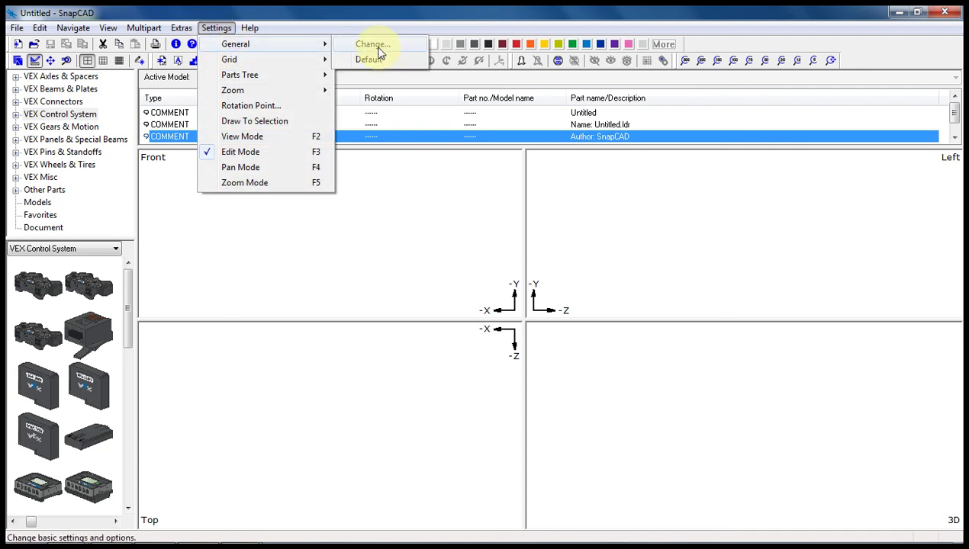
- In General settings, set the author name to the user's full name and e-mail, disable Show warnings, and confirm
{"action": "left_click", "coordinate": [372, 49]}
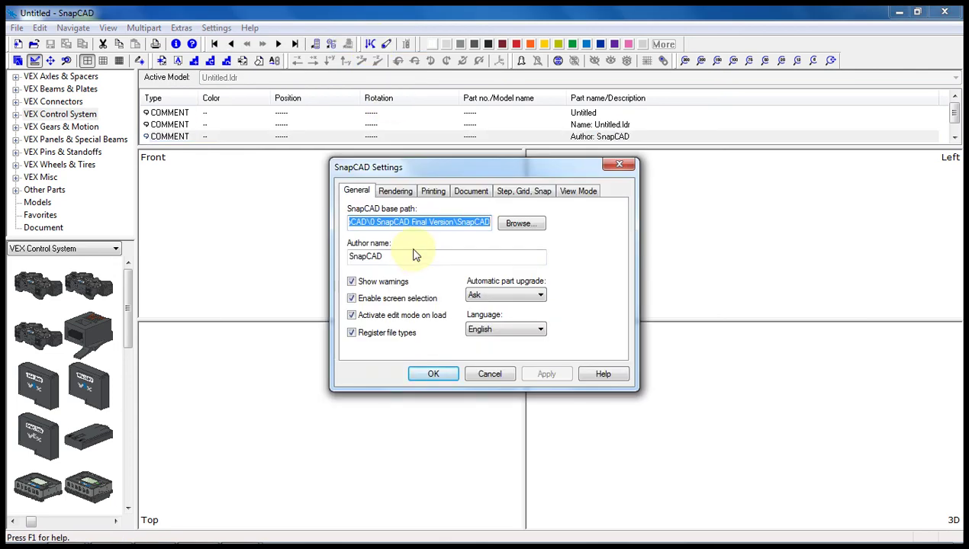
{"action": "left_click", "coordinate": [379, 257]}
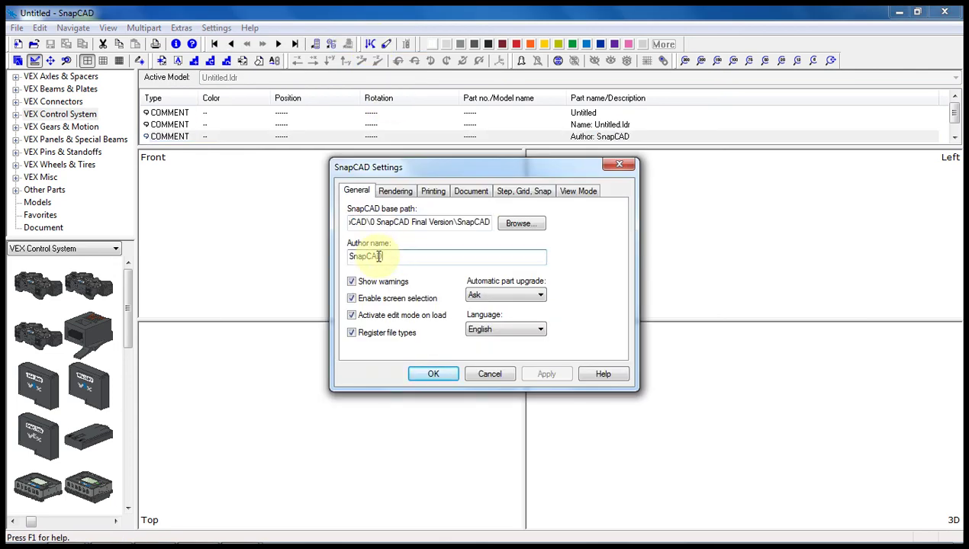
{"action": "double_click", "coordinate": [350, 256]}
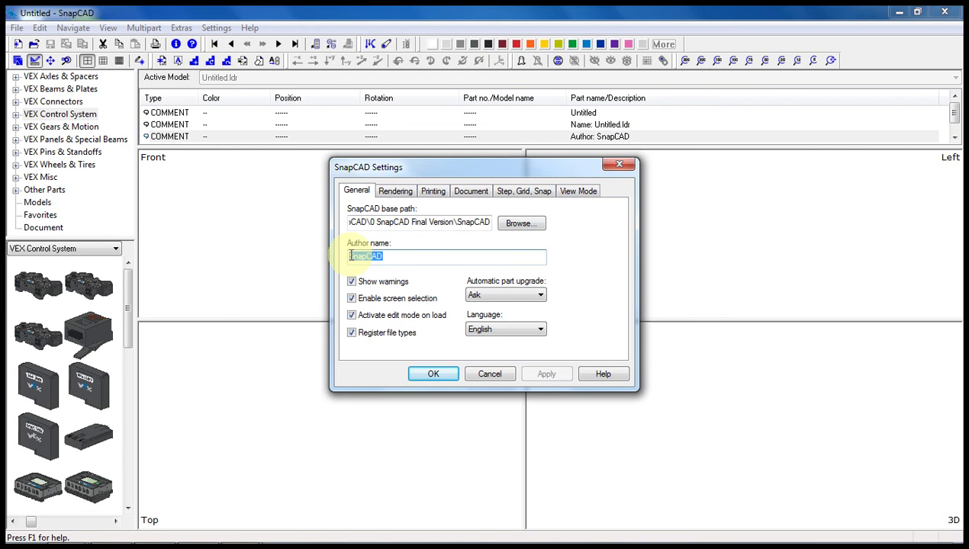
{"action": "type", "text": "Christopher R. Smith"}
{"action": "key", "text": "BackSpace"}
{"action": "key", "text": "BackSpace"}
{"action": "key", "text": "BackSpace"}
{"action": "type", "text": "o"}
{"action": "key", "text": "BackSpace"}
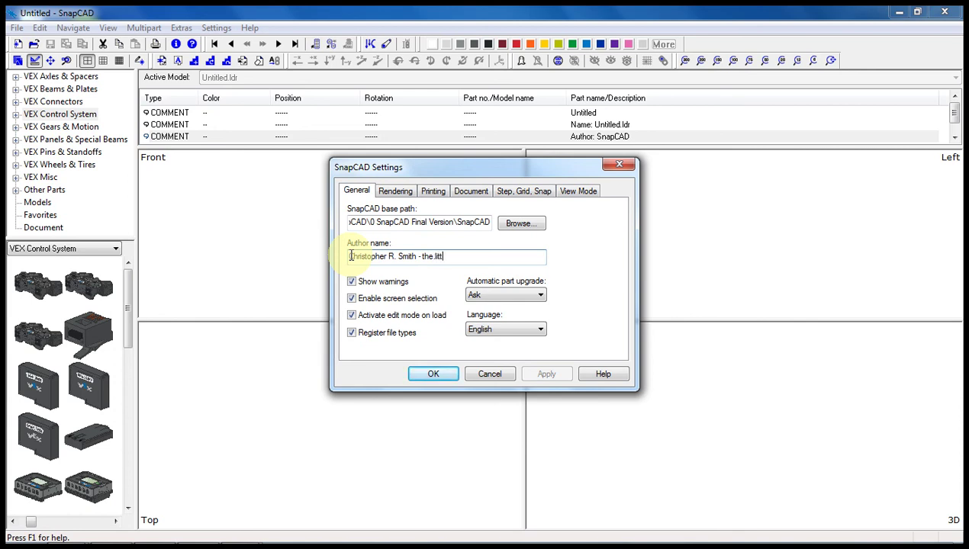
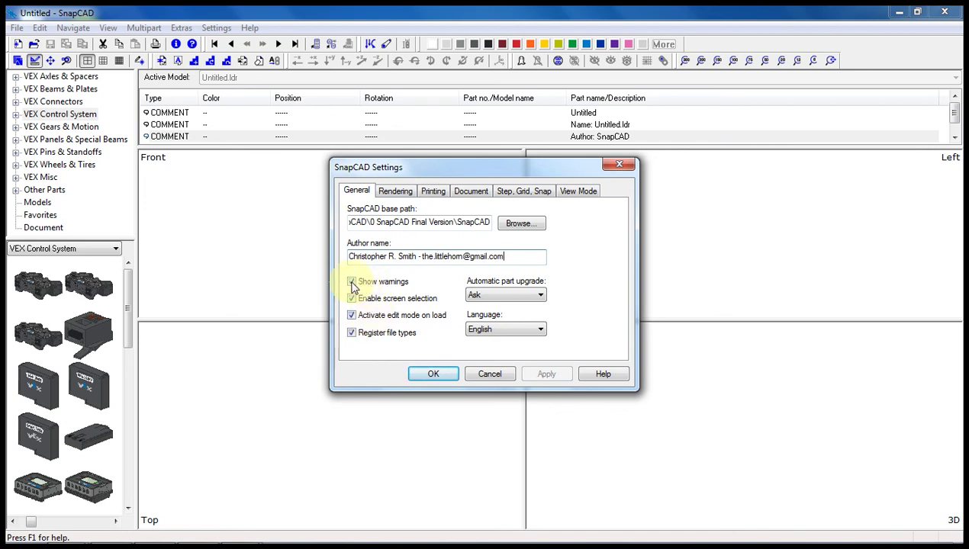
{"action": "left_click", "coordinate": [351, 282]}
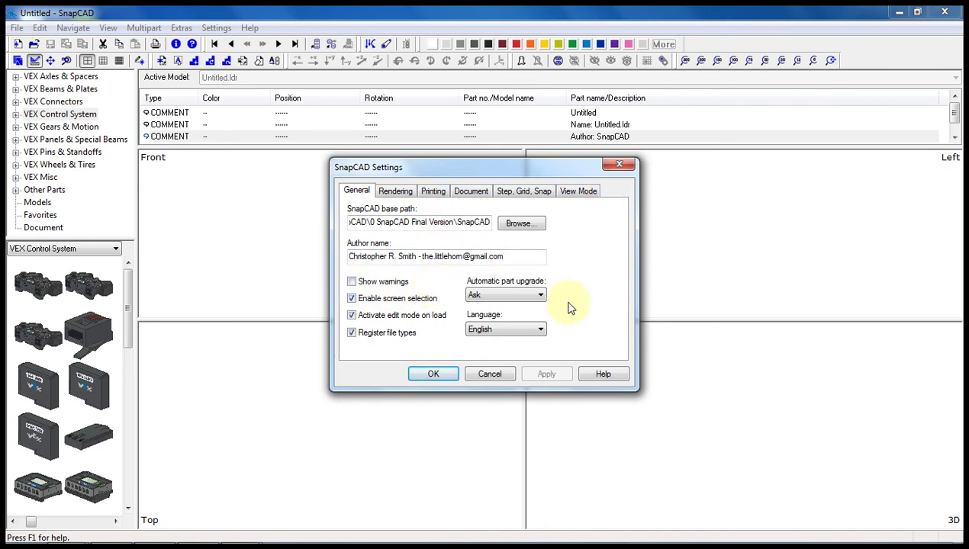
{"action": "left_click", "coordinate": [435, 378]}
- Apply the settings and start a new Untitled.ldr model authored with the user's name and e-mail
{"action": "left_click", "coordinate": [430, 375]}
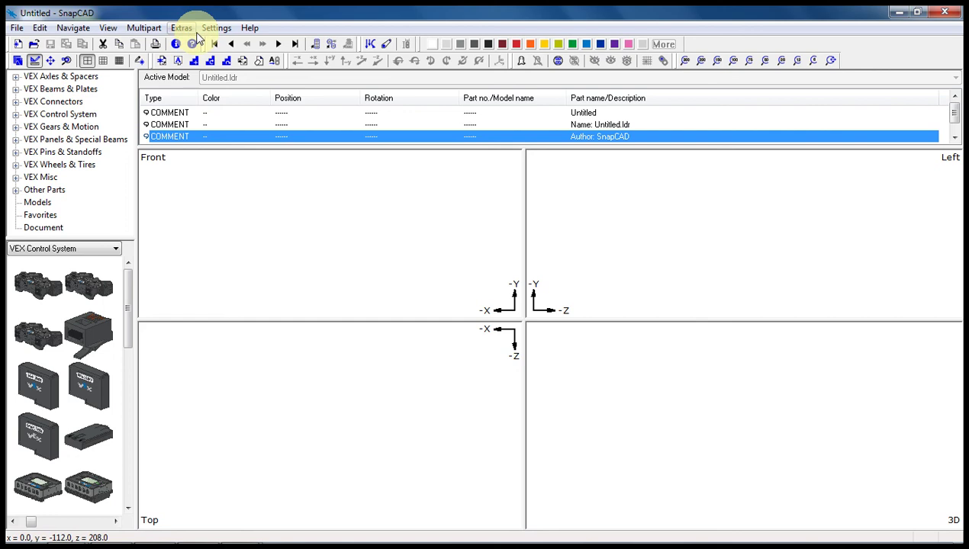
{"action": "left_click", "coordinate": [18, 44]}
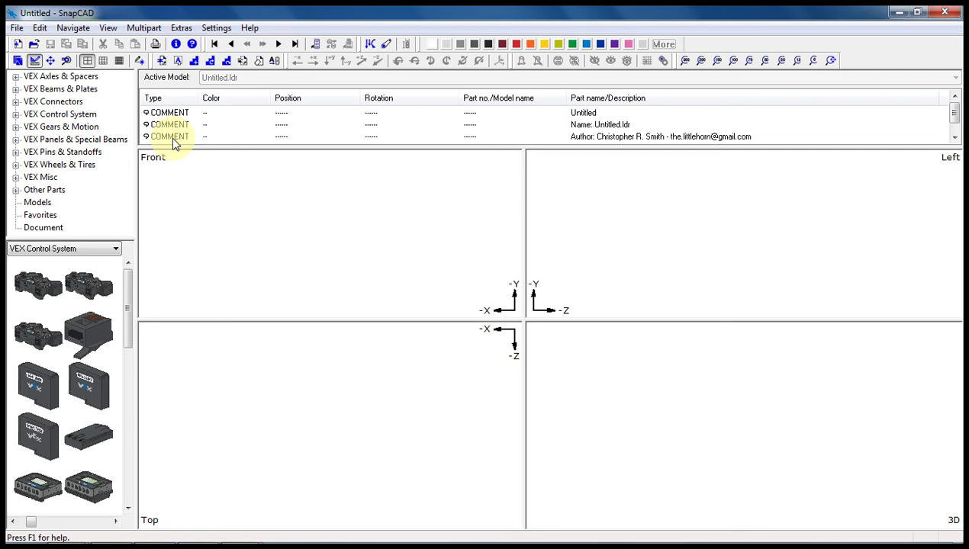
- Place a VEX Beam 2 x 3 at -16, -16, 0 and bring up the VEX Pins & Standoffs parts
{"action": "left_click", "coordinate": [64, 90]}
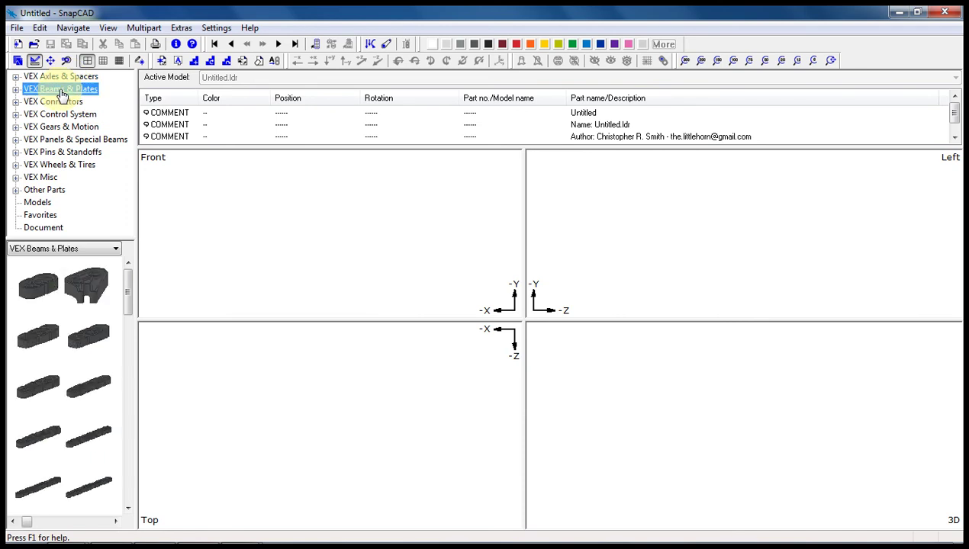
{"action": "left_click", "coordinate": [128, 414]}
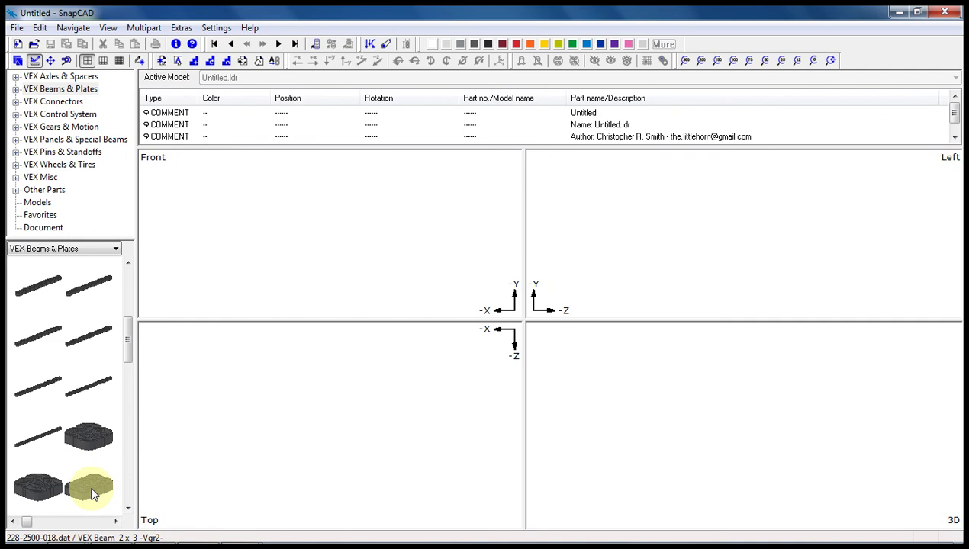
{"action": "left_click_drag", "start_coordinate": [87, 492], "coordinate": [317, 229]}
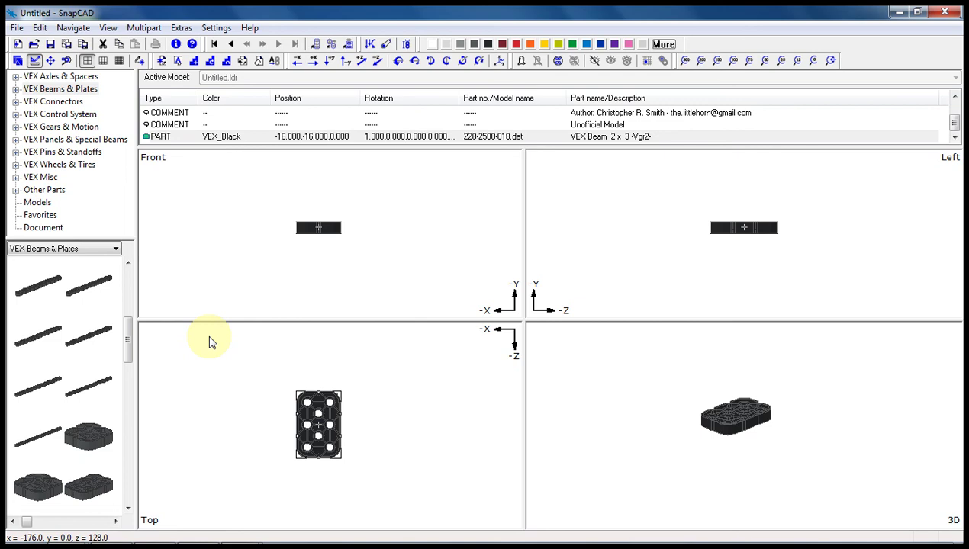
{"action": "left_click", "coordinate": [49, 155]}
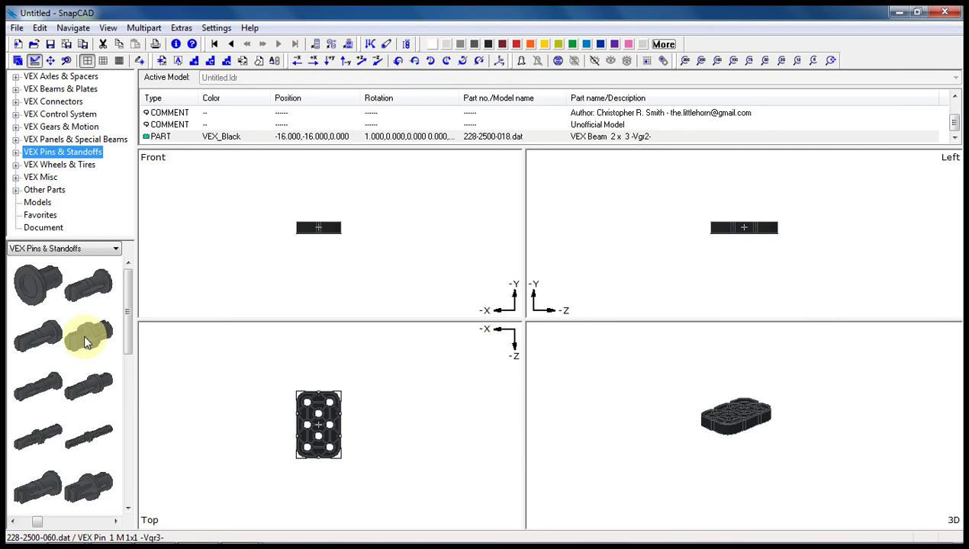
- Add a VEX_Blue VEX Pin 1 M 1x1 at -96, -16, 32 and recolour the beam VEX_Dark_Gray
{"action": "left_click_drag", "start_coordinate": [86, 345], "coordinate": [266, 411]}
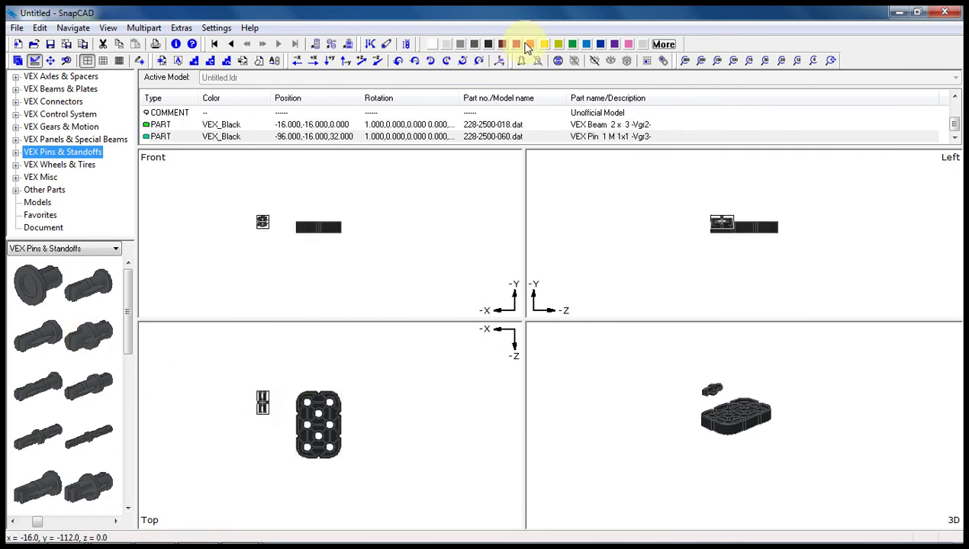
{"action": "left_click", "coordinate": [584, 44]}
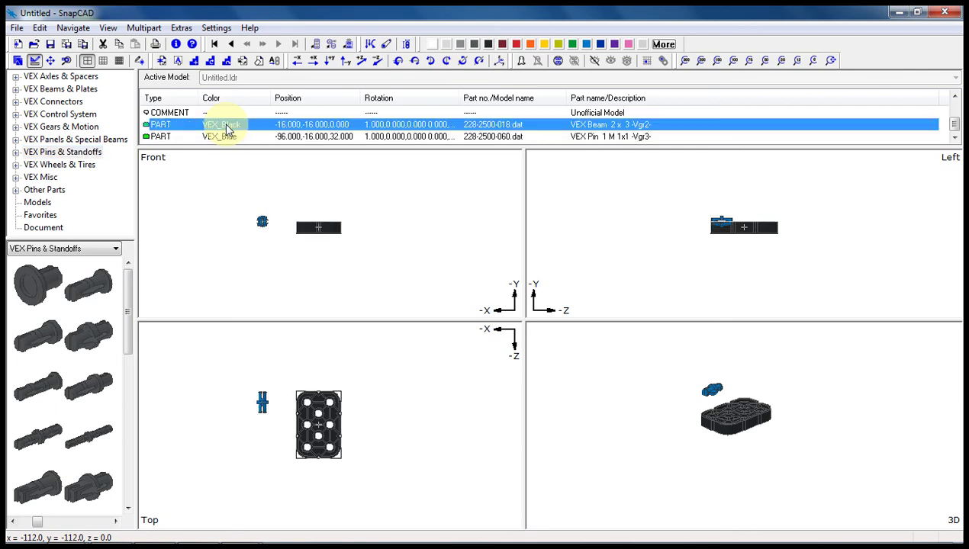
{"action": "left_click", "coordinate": [473, 45]}
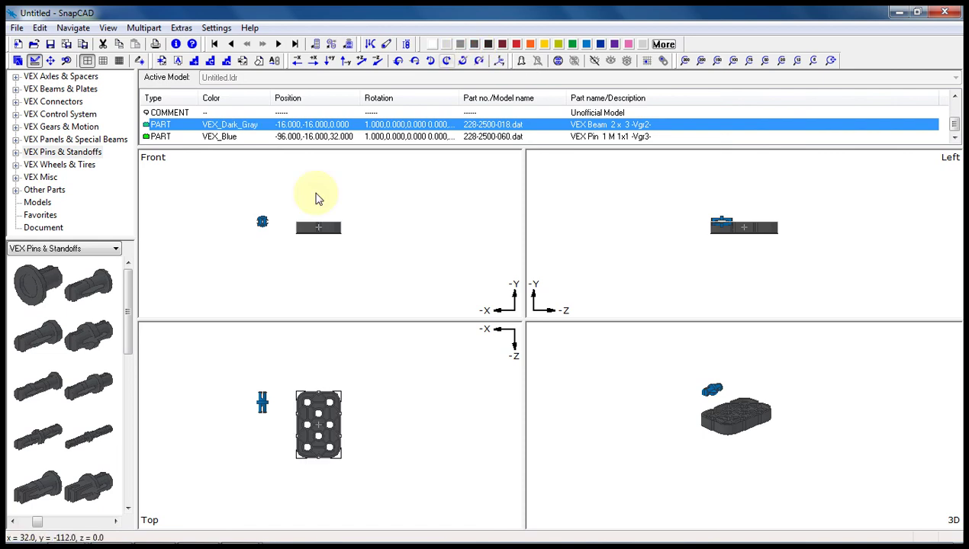
{"action": "left_click", "coordinate": [281, 275]}
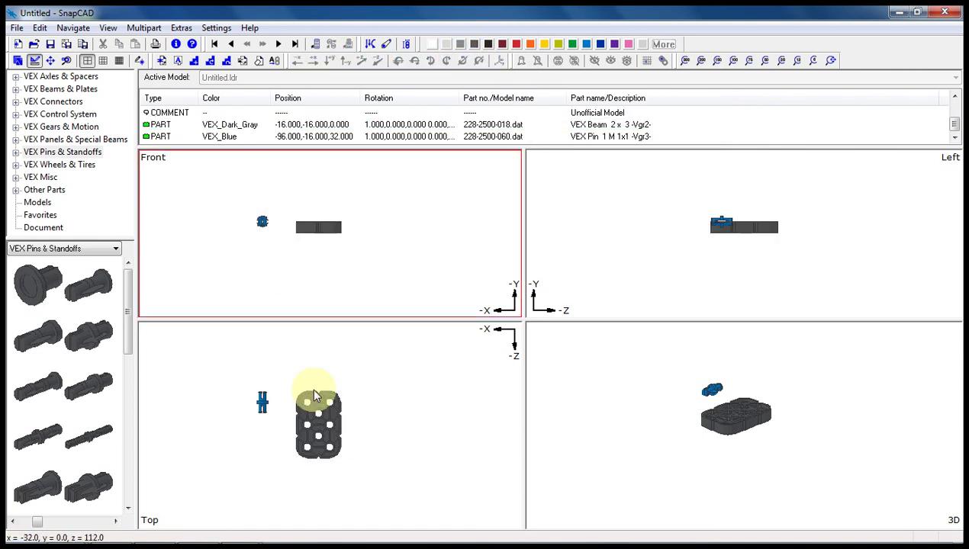
- Rotate the blue pin 90° about X to stand upright, then switch to medium grid steps
{"action": "left_click", "coordinate": [262, 403]}
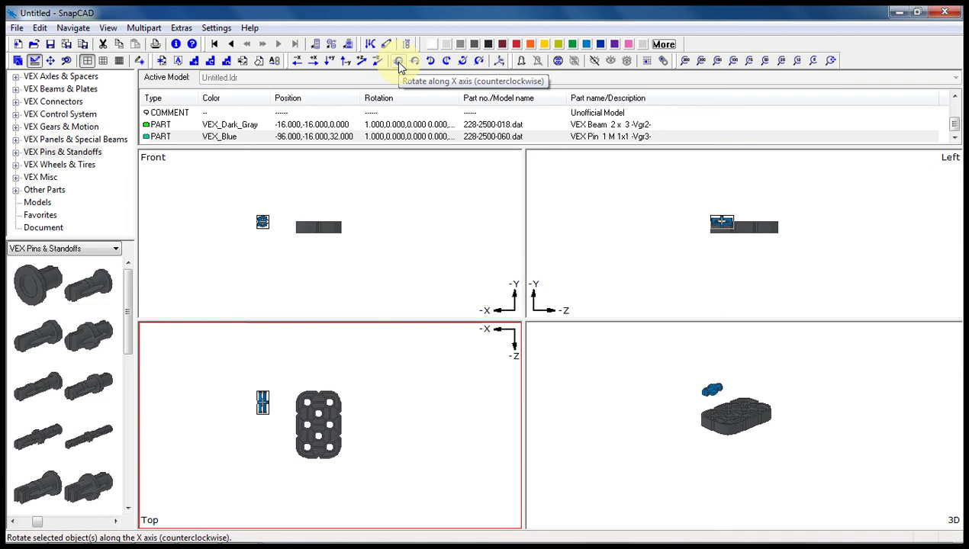
{"action": "left_click", "coordinate": [400, 68]}
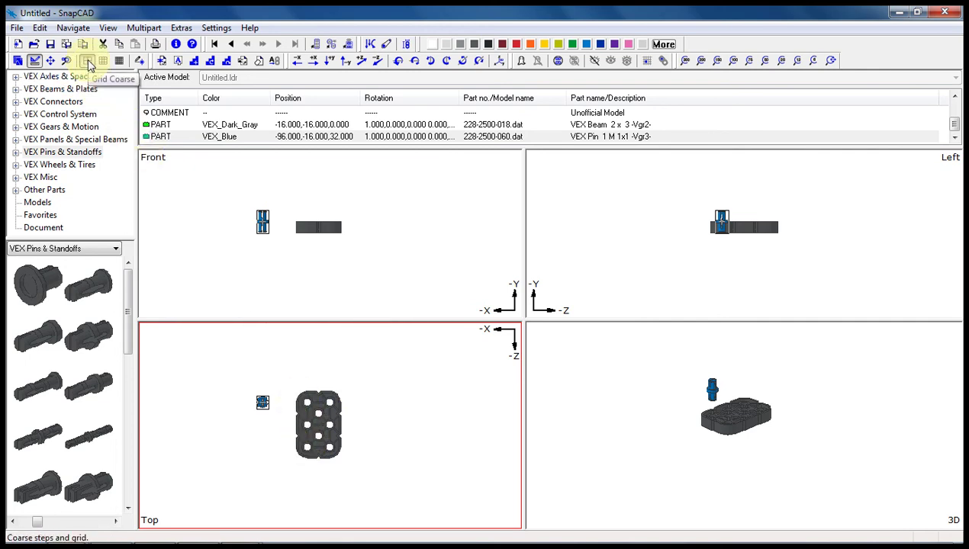
{"action": "left_click", "coordinate": [89, 63]}
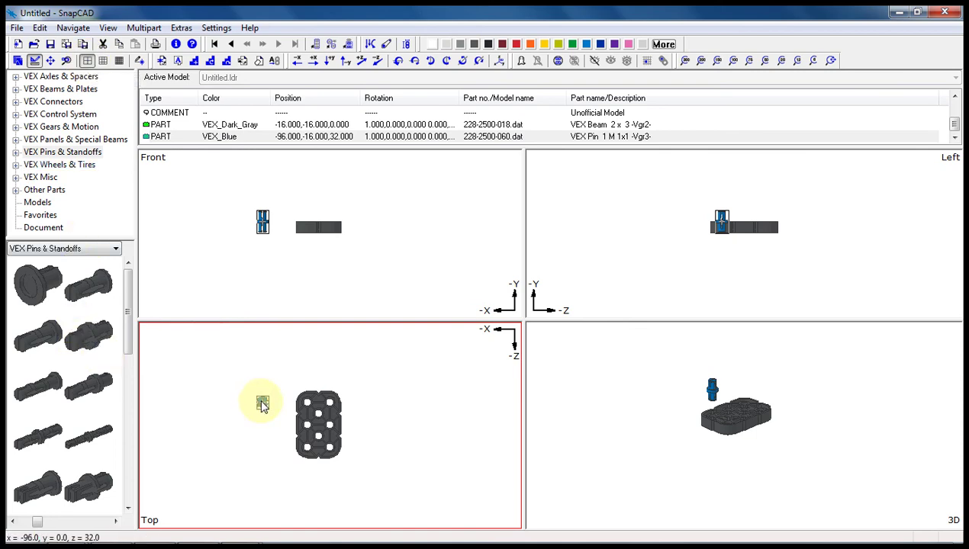
{"action": "left_click", "coordinate": [115, 63]}
- Move the blue pin to -32, -16, 32 over the beam's upper-left hole and zoom to fit
{"action": "left_click_drag", "start_coordinate": [263, 407], "coordinate": [305, 408]}
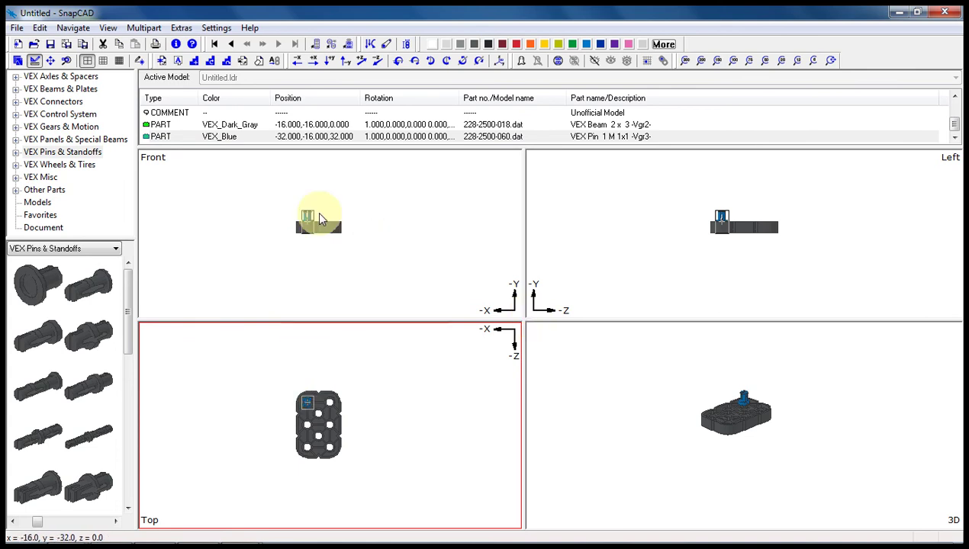
{"action": "left_click", "coordinate": [830, 61]}
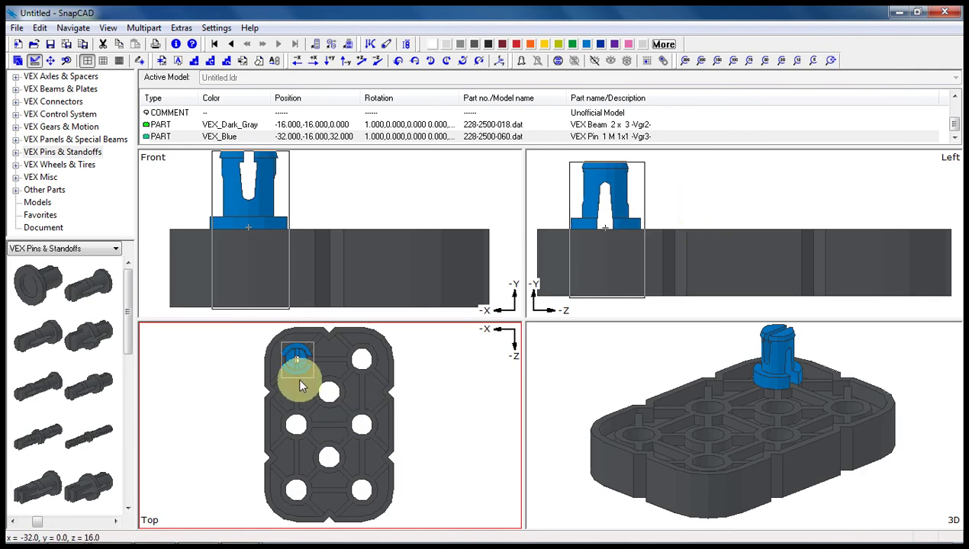
{"action": "right_click", "coordinate": [209, 375]}
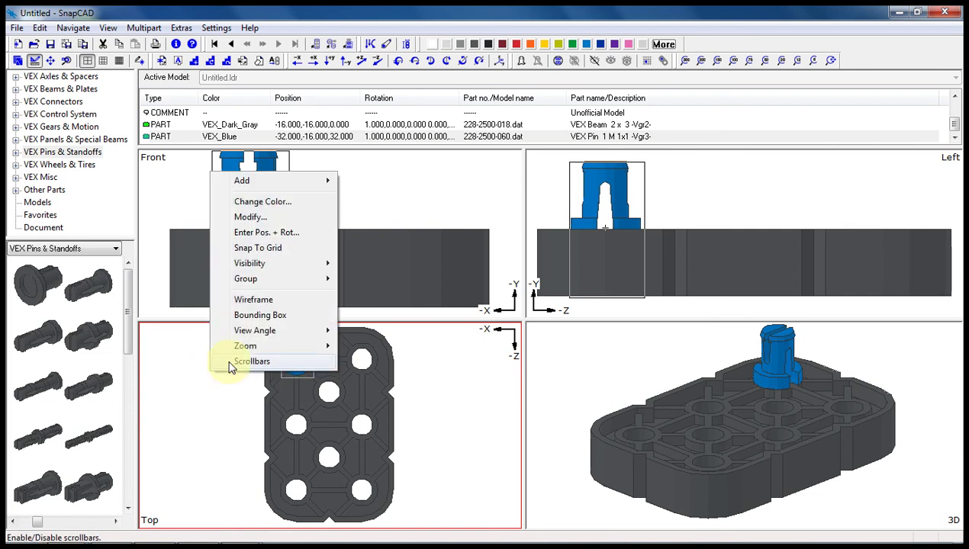
{"action": "mouse_move", "coordinate": [245, 353]}
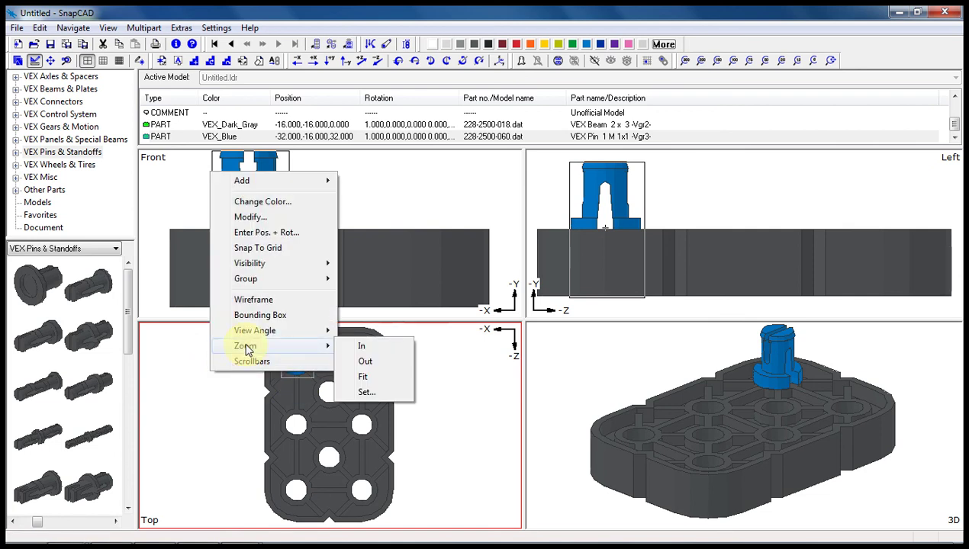
{"action": "key", "text": "Escape"}
{"action": "key", "text": "Escape"}
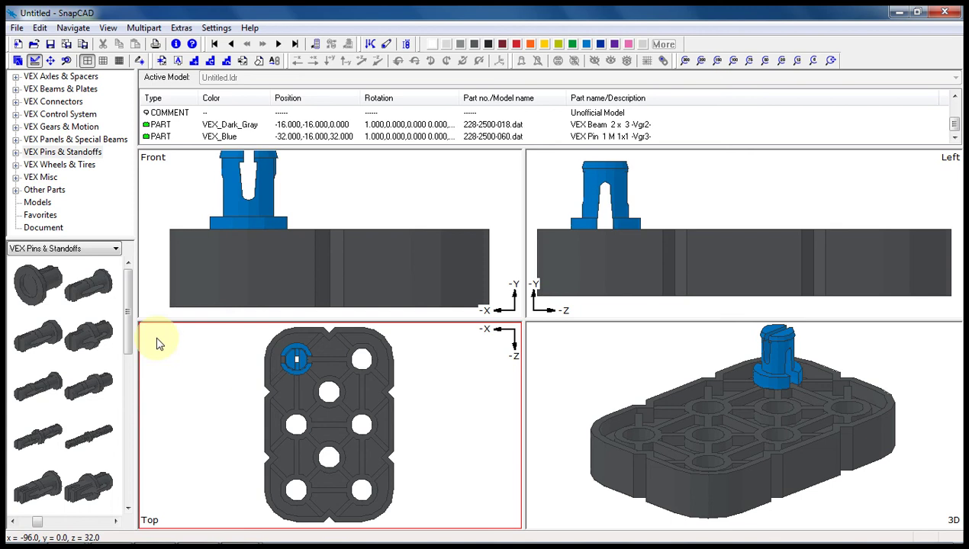
{"action": "left_click", "coordinate": [161, 200]}
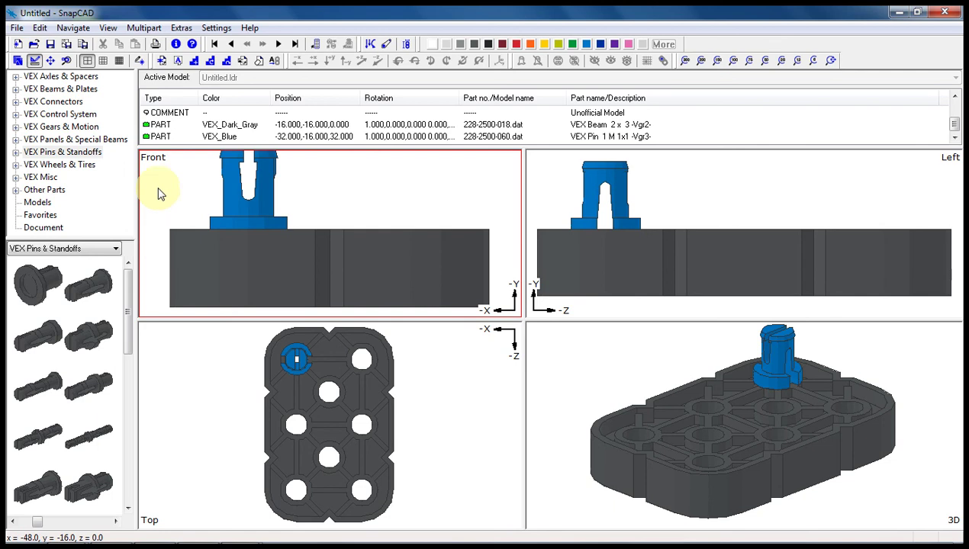
{"action": "left_click", "coordinate": [242, 260]}
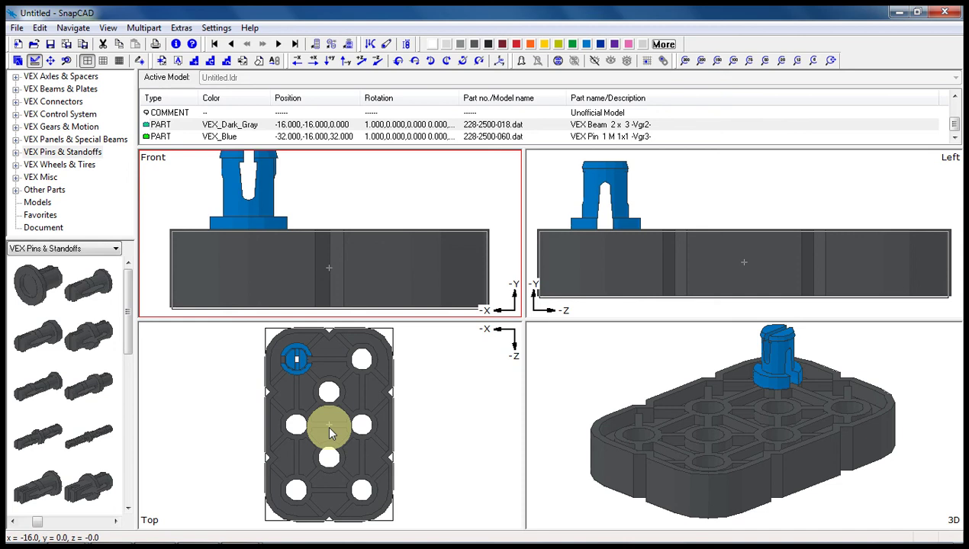
{"action": "left_click", "coordinate": [296, 372]}
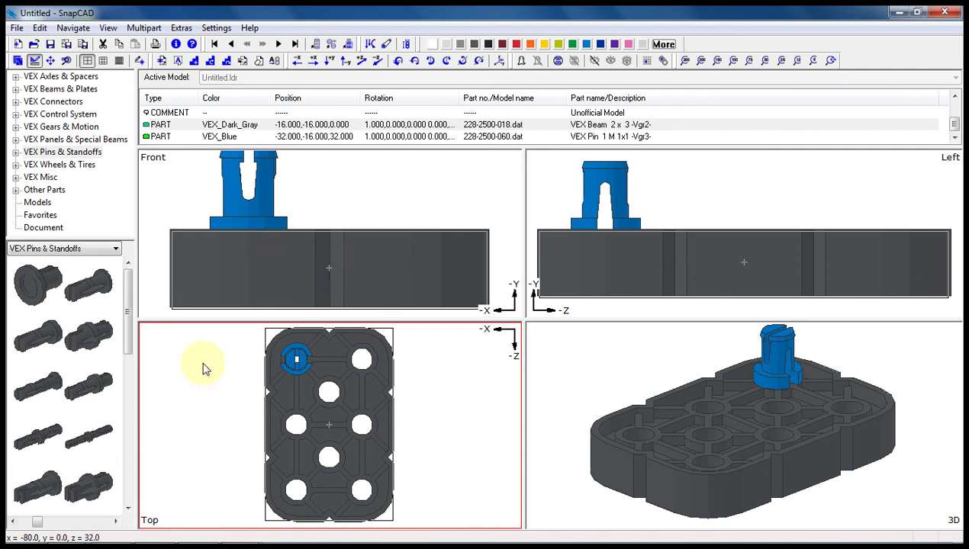
{"action": "left_click", "coordinate": [225, 138]}
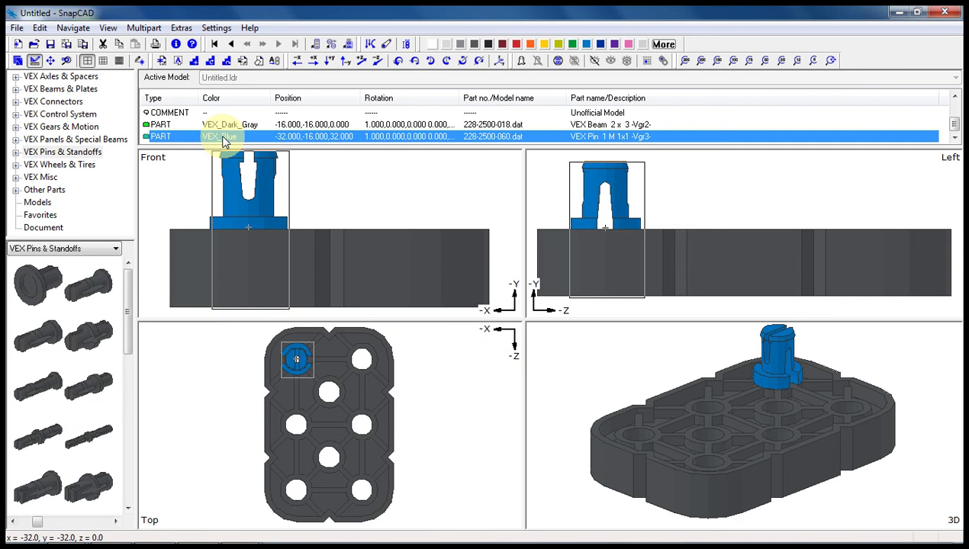
{"action": "left_click", "coordinate": [166, 195]}
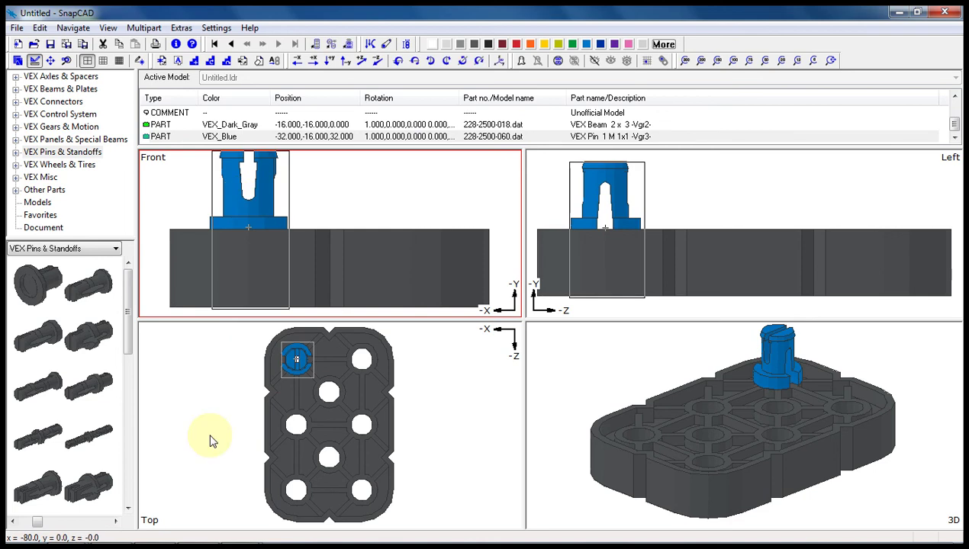
{"action": "left_click", "coordinate": [242, 411]}
{"action": "left_click", "coordinate": [289, 362]}
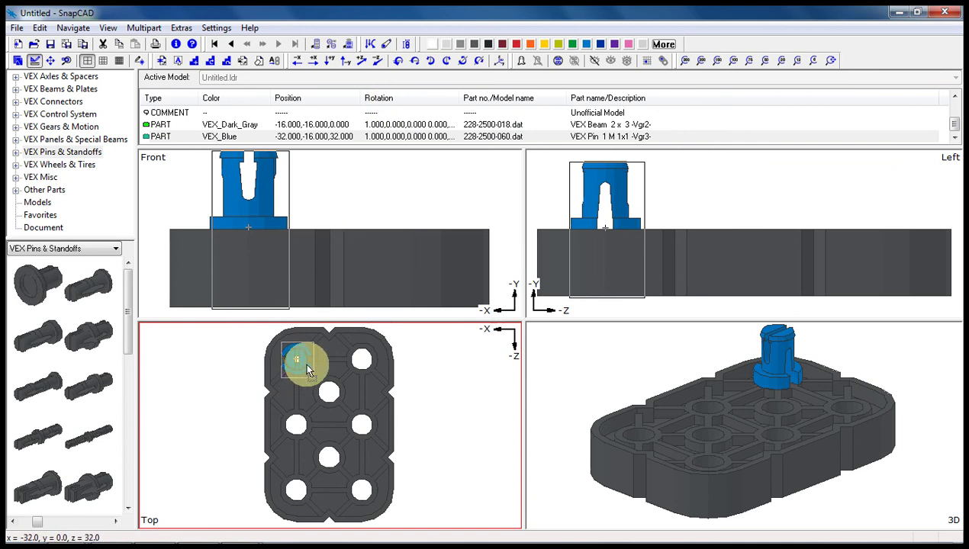
{"action": "left_click_drag", "start_coordinate": [304, 361], "coordinate": [362, 359]}
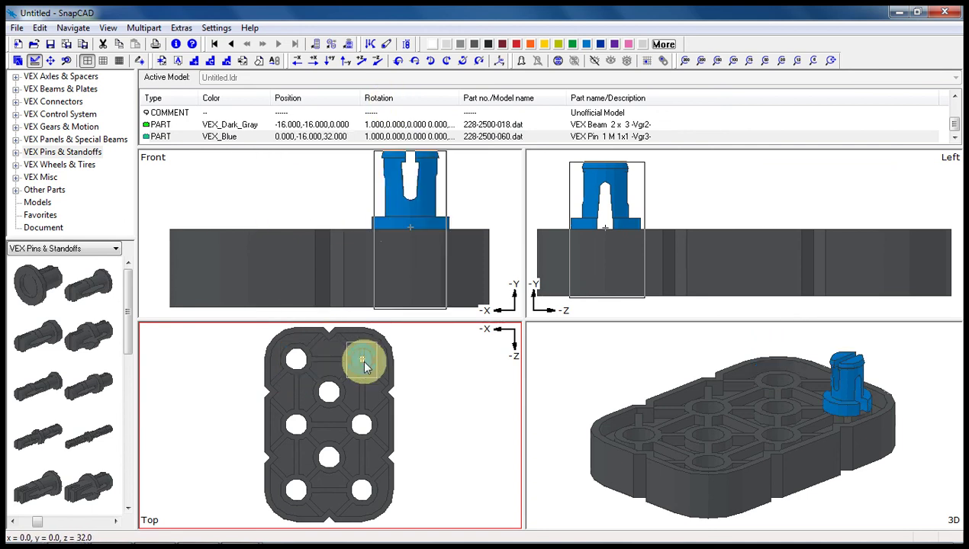
{"action": "left_click", "coordinate": [406, 243]}
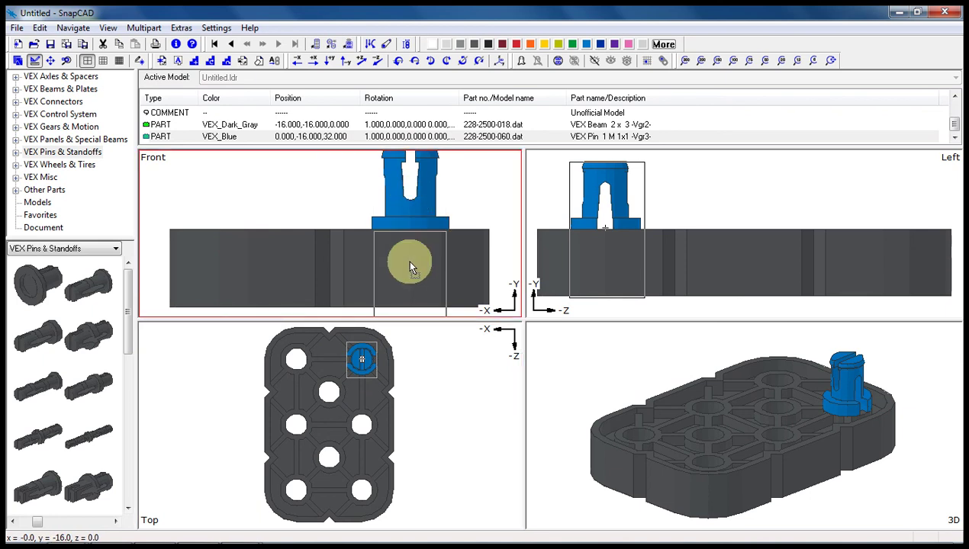
{"action": "left_click_drag", "start_coordinate": [406, 259], "coordinate": [402, 201]}
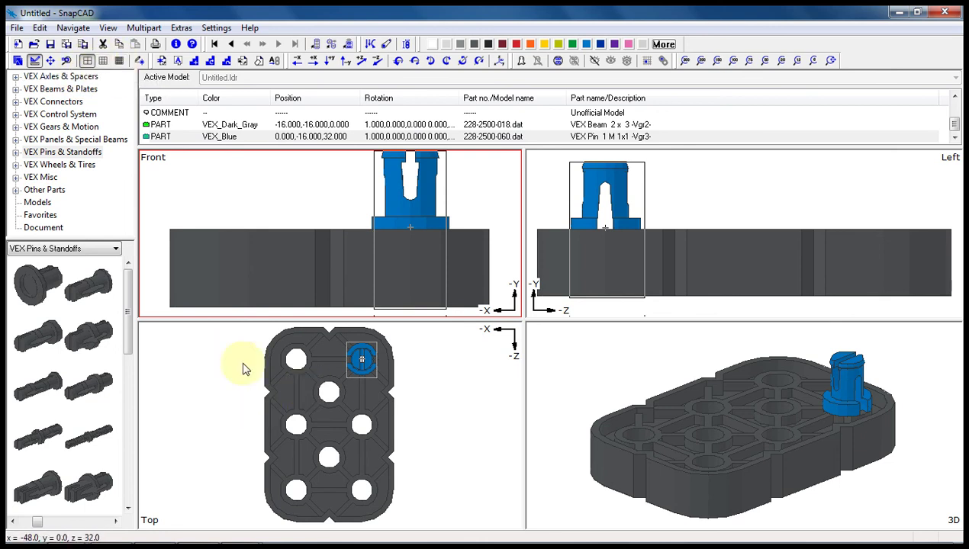
- Add three blue pins at 0,-16,32, -32,-16,0 and 0,-16,0, filling four beam holes
{"action": "left_click_drag", "start_coordinate": [360, 364], "coordinate": [264, 368]}
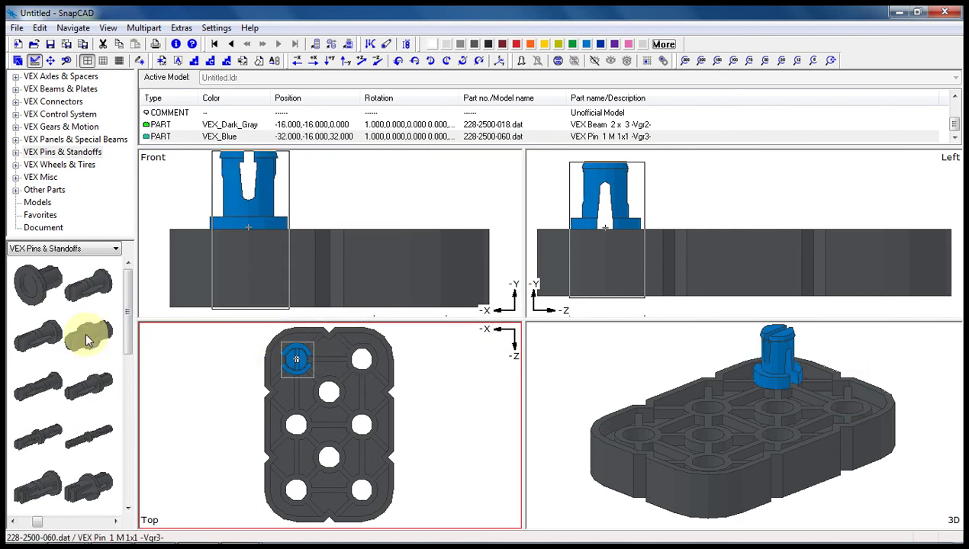
{"action": "left_click_drag", "start_coordinate": [84, 335], "coordinate": [349, 370]}
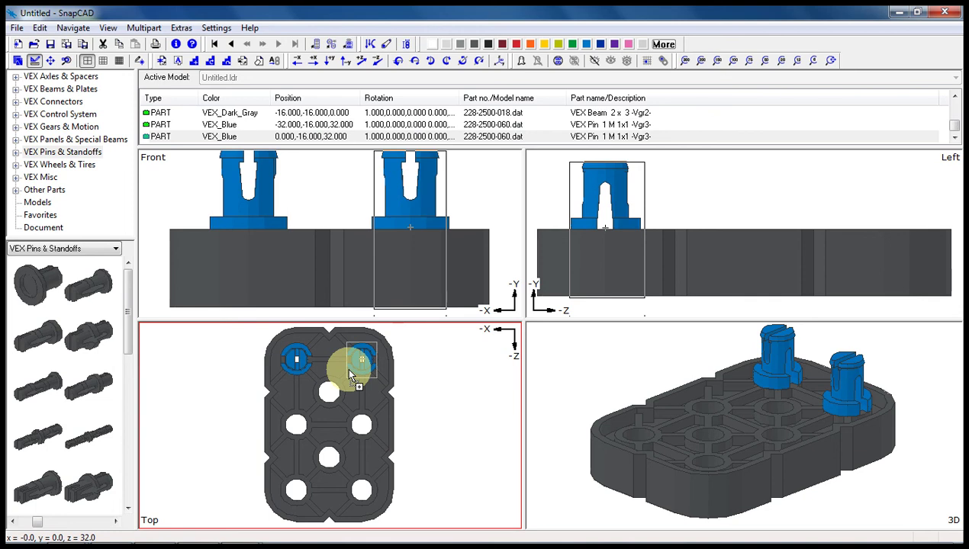
{"action": "left_click_drag", "start_coordinate": [95, 333], "coordinate": [359, 424]}
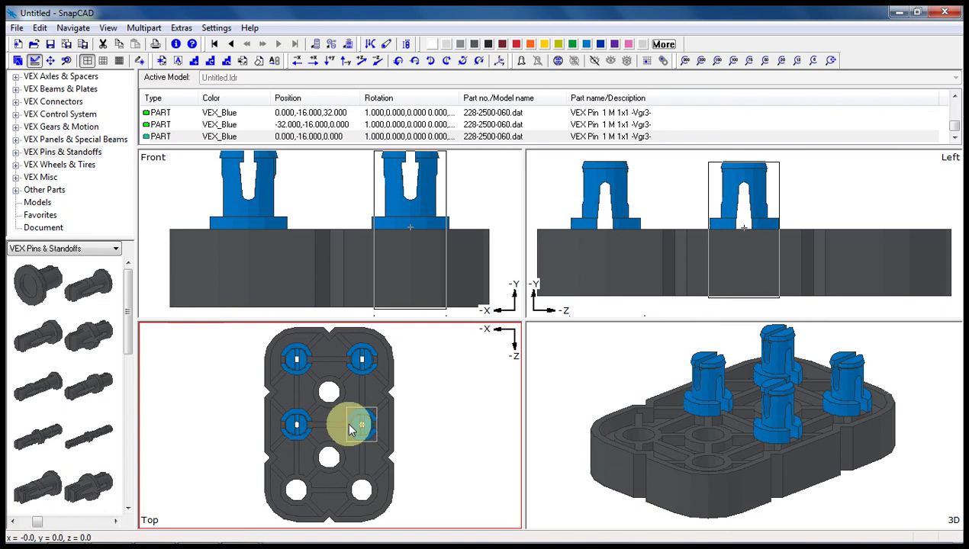
{"action": "left_click", "coordinate": [221, 412]}
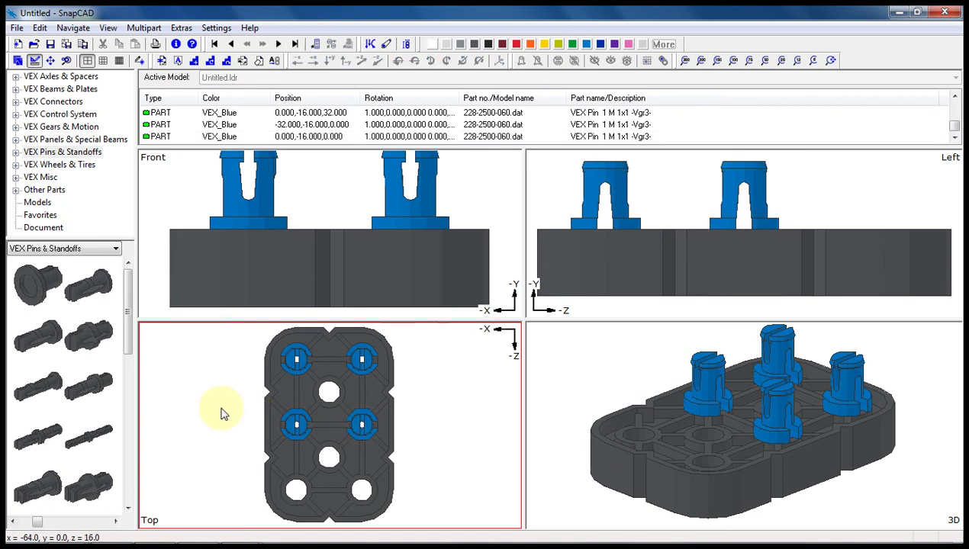